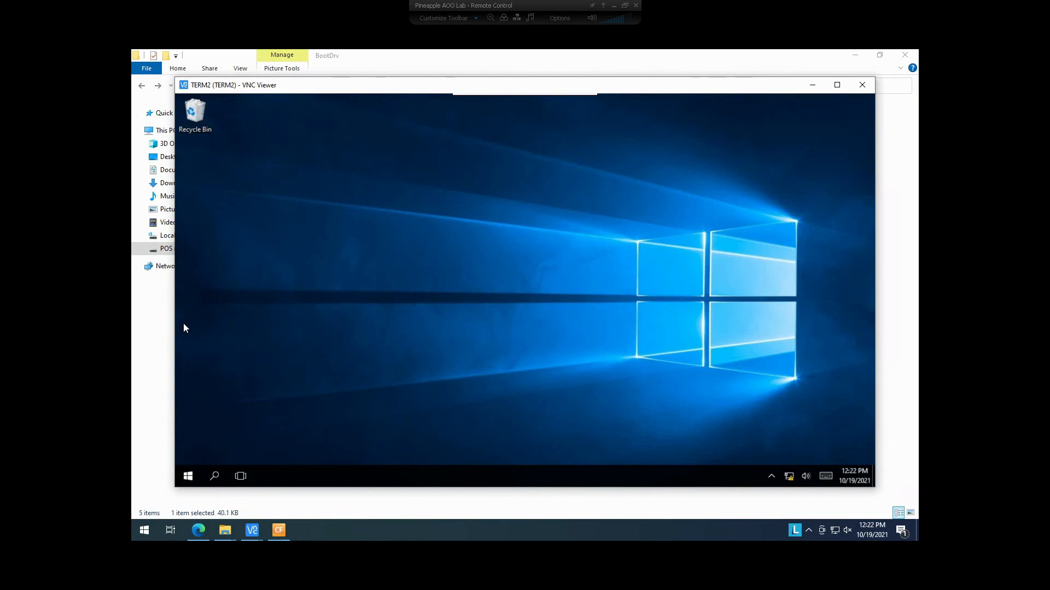
- Launch File Explorer on the remote terminal from the Start button's system menu
{"action": "left_click", "coordinate": [191, 477]}
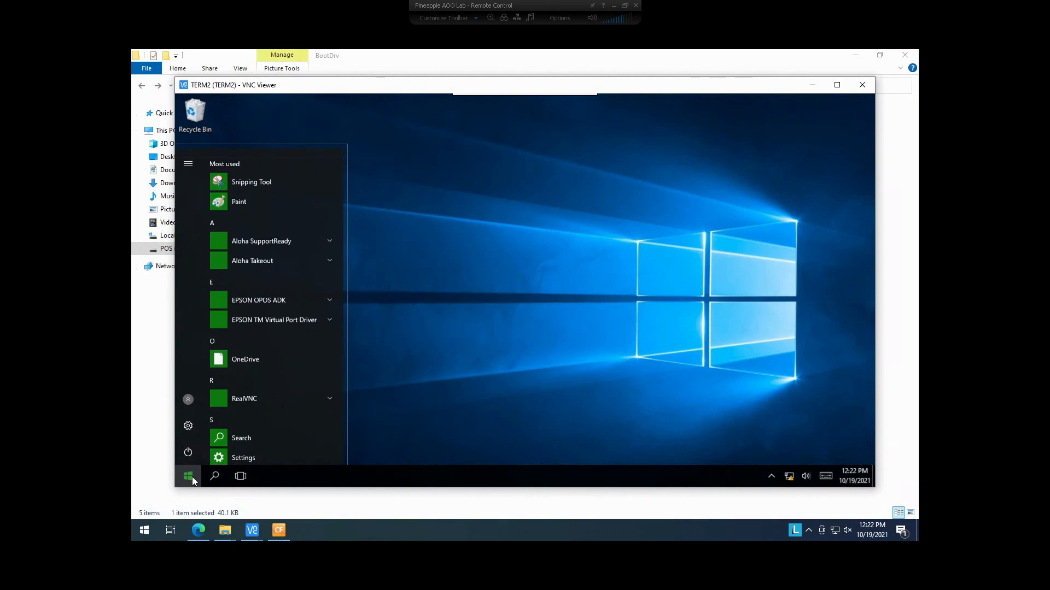
{"action": "left_click", "coordinate": [479, 363]}
{"action": "left_click", "coordinate": [188, 476]}
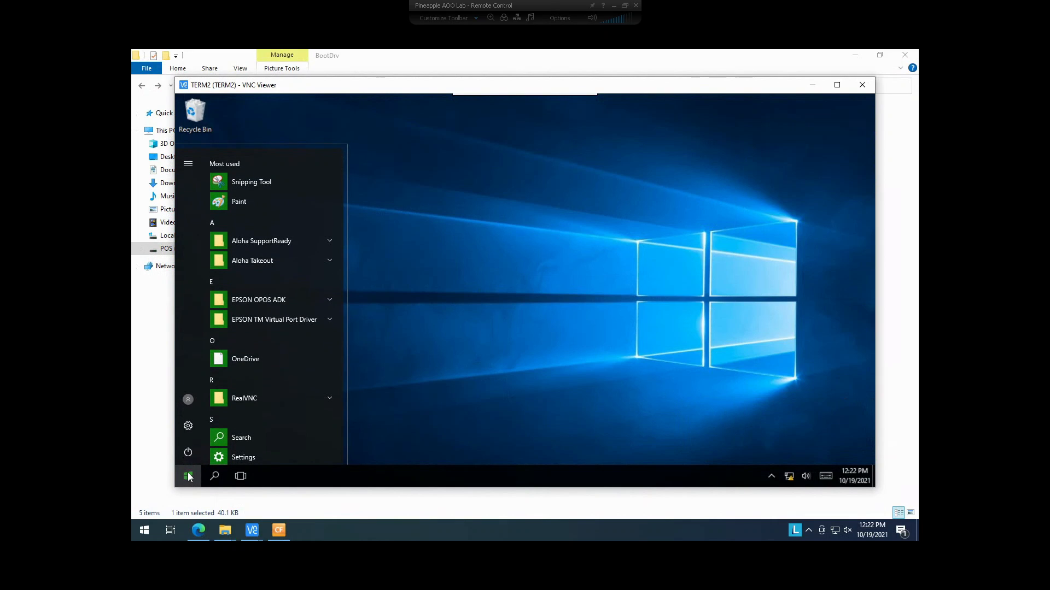
{"action": "right_click", "coordinate": [189, 474]}
{"action": "left_click", "coordinate": [227, 385]}
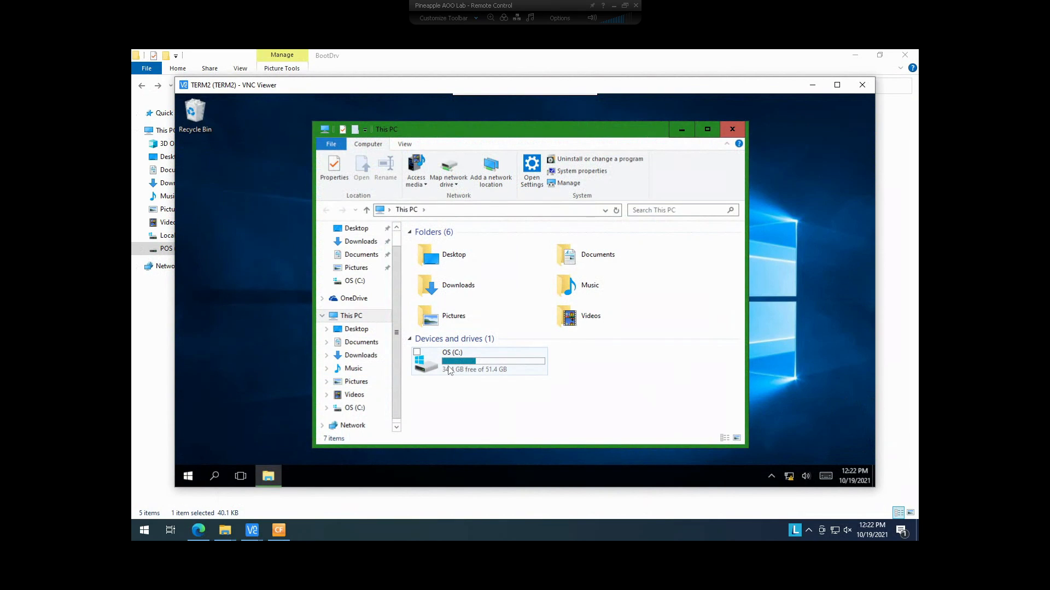
- In C:\BootDrv, run the TMFLOGO260Eb installer as administrator
{"action": "left_click", "coordinate": [448, 366]}
{"action": "double_click", "coordinate": [449, 366]}
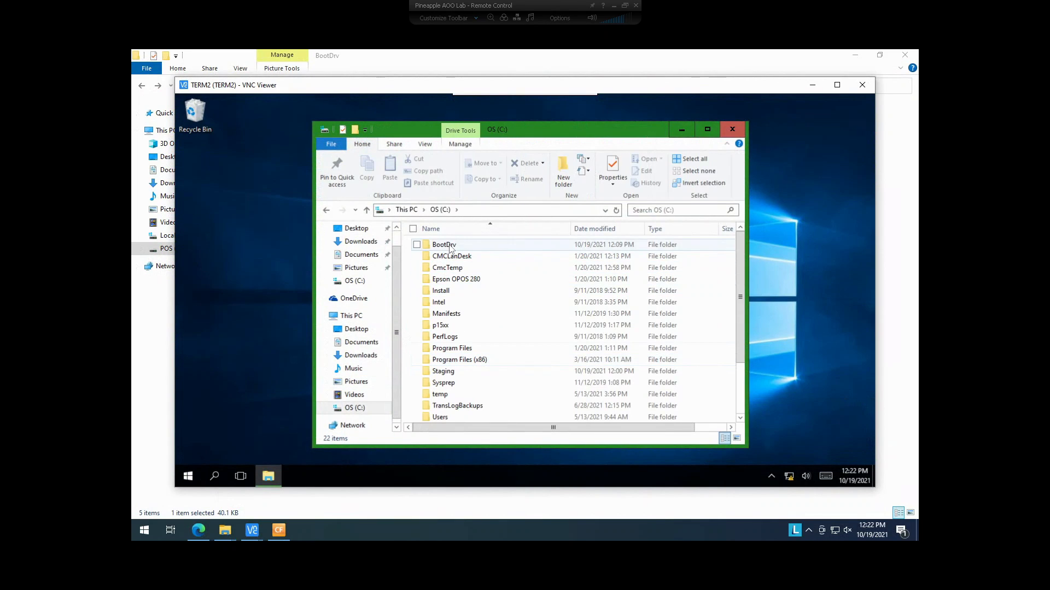
{"action": "left_click", "coordinate": [450, 245]}
{"action": "double_click", "coordinate": [450, 246]}
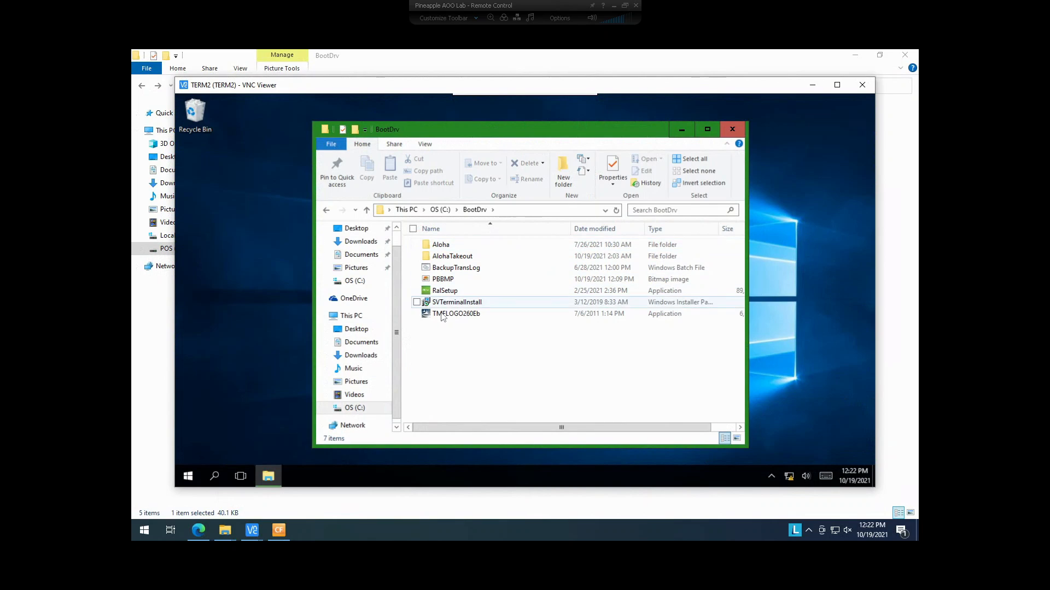
{"action": "left_click", "coordinate": [442, 316]}
{"action": "right_click", "coordinate": [443, 315]}
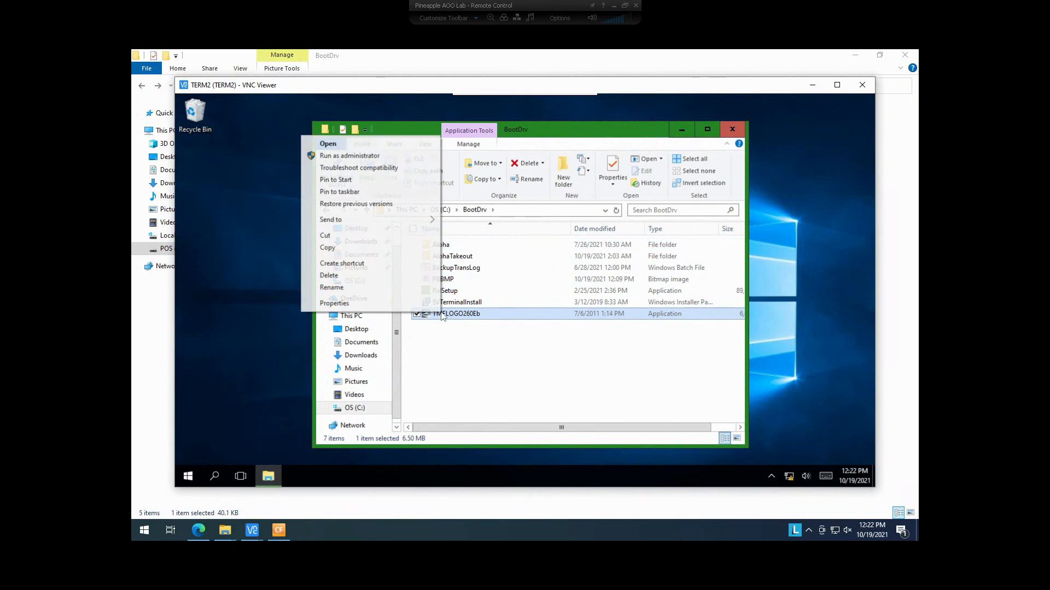
{"action": "left_click", "coordinate": [356, 156]}
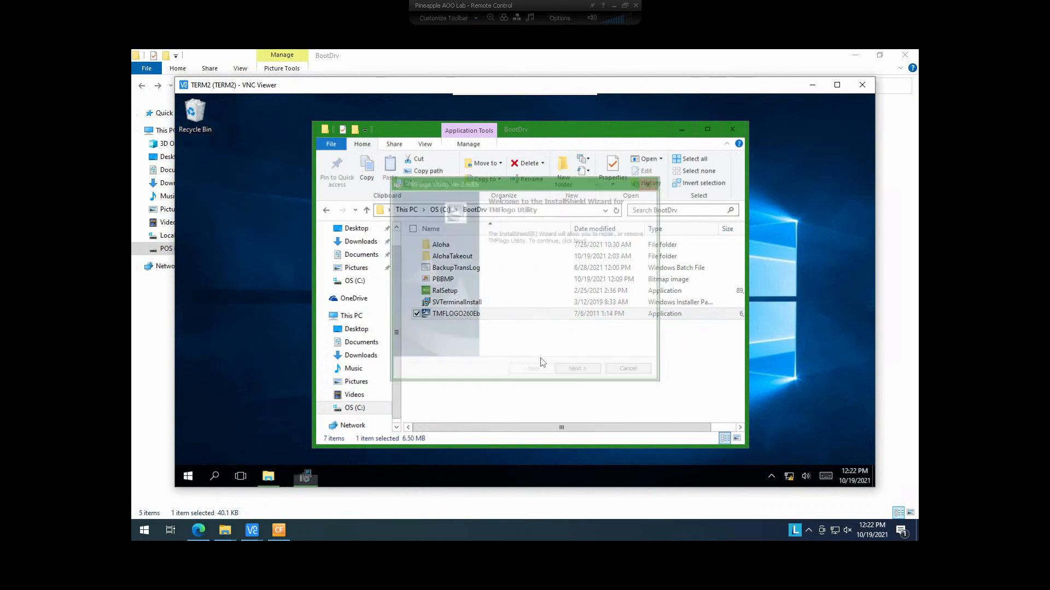
- Run the TMFlogo Utility wizard's Repair option to completion and finish the wizard
{"action": "left_click", "coordinate": [580, 374]}
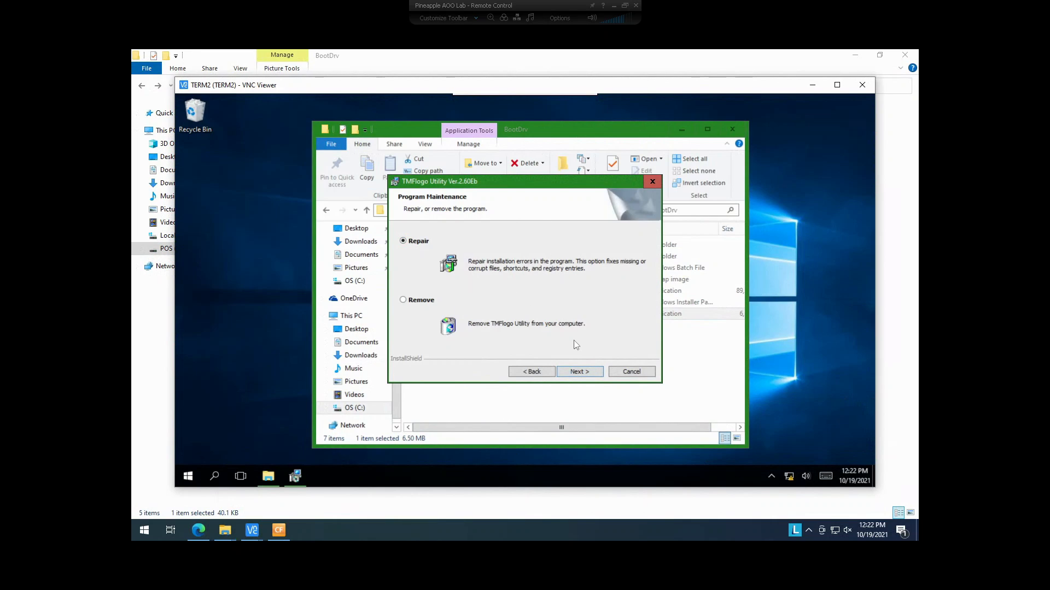
{"action": "left_click", "coordinate": [580, 372]}
{"action": "left_click", "coordinate": [579, 373]}
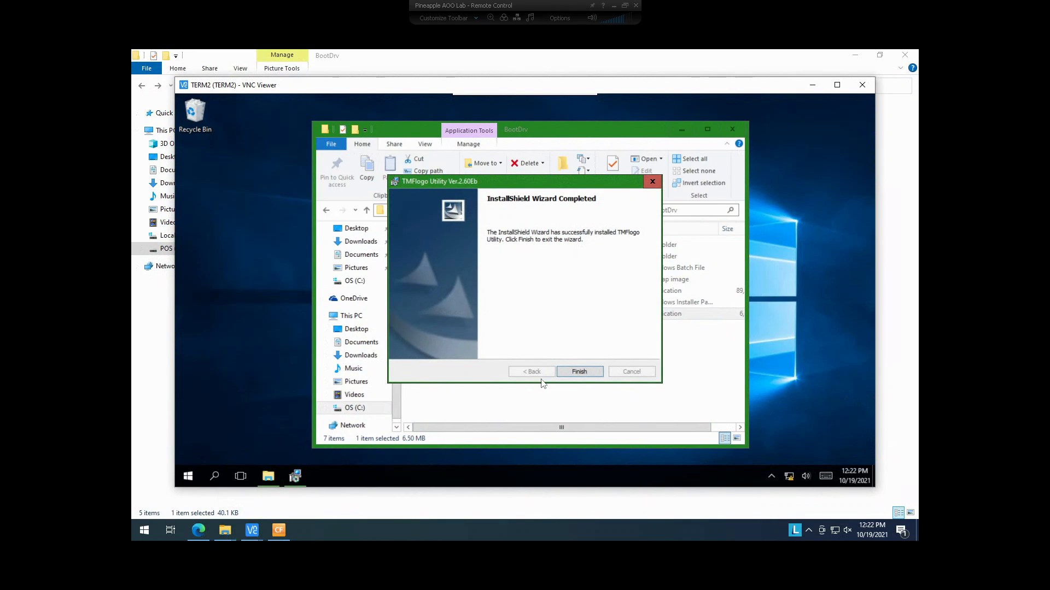
{"action": "left_click", "coordinate": [599, 370]}
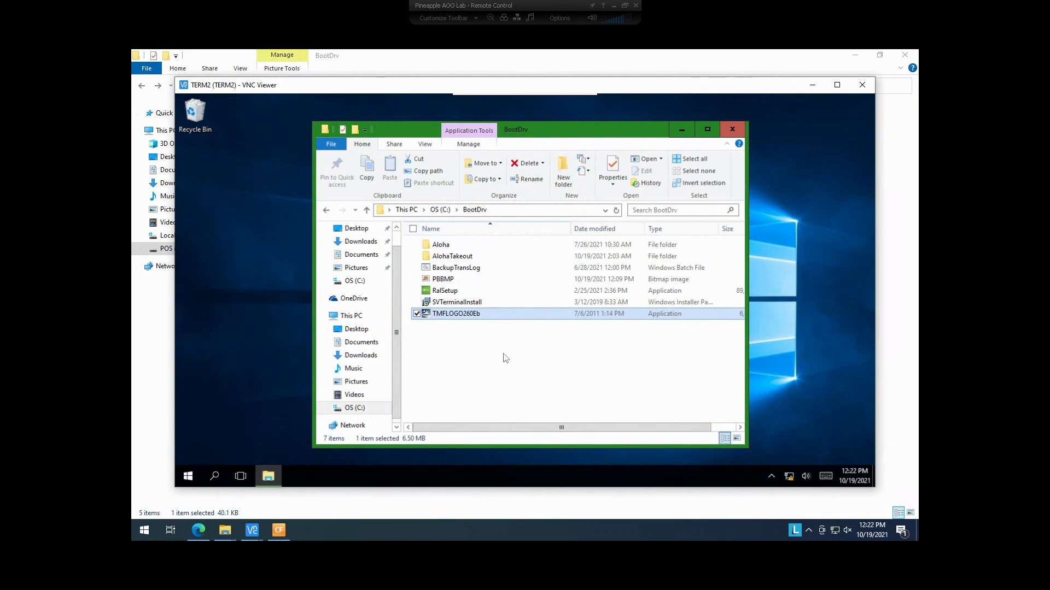
- Go back to the C: drive and open the Program Files (x86) folder
{"action": "left_click", "coordinate": [486, 374]}
{"action": "left_click", "coordinate": [437, 280]}
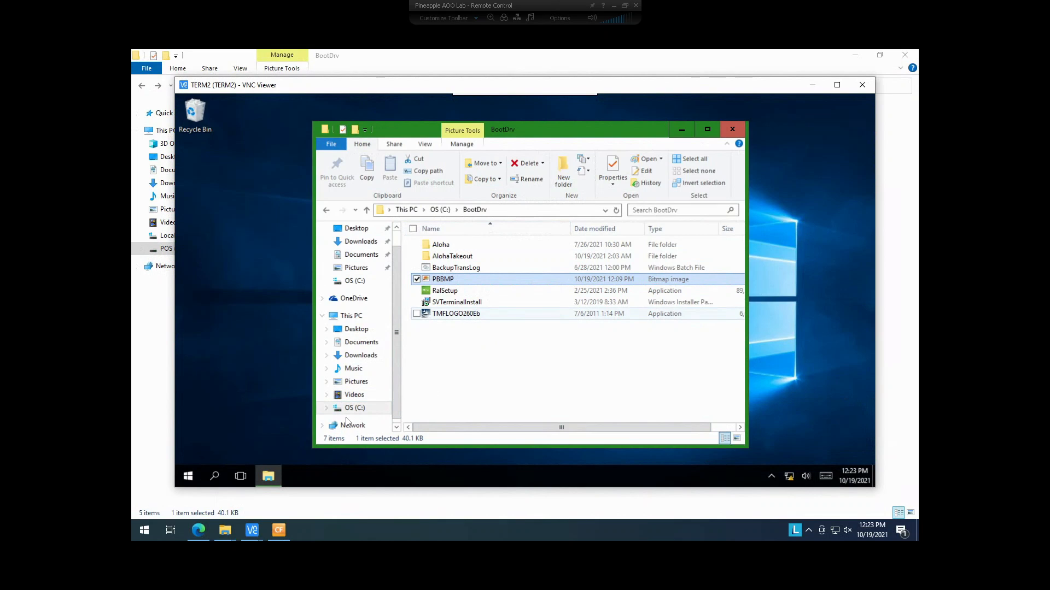
{"action": "left_click", "coordinate": [360, 415]}
{"action": "left_click", "coordinate": [189, 478]}
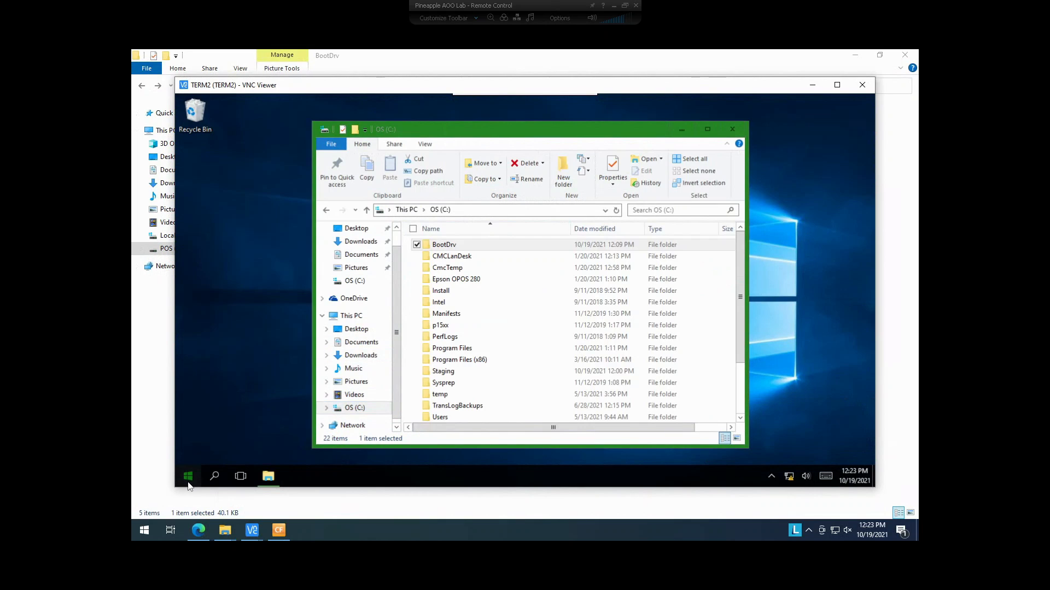
{"action": "left_click", "coordinate": [470, 348]}
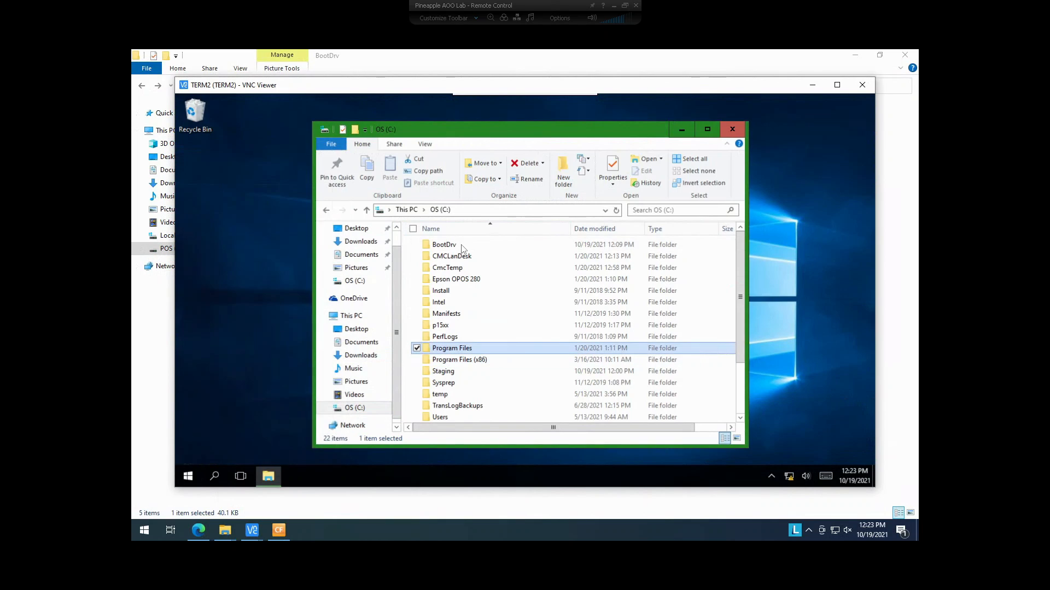
{"action": "double_click", "coordinate": [471, 360]}
- Open epson > TMFLOGO > Ver260E and select the TMFLogo application
{"action": "scroll", "coordinate": [446, 295], "scroll_direction": "down", "scroll_amount": 3}
{"action": "scroll", "coordinate": [446, 285], "scroll_direction": "up", "scroll_amount": 3}
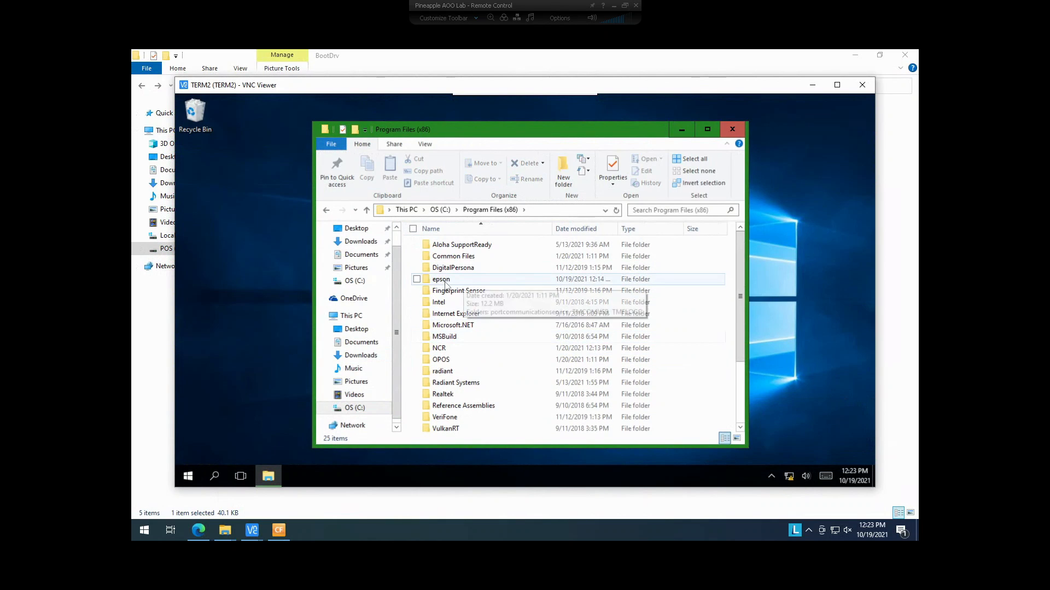
{"action": "double_click", "coordinate": [446, 282]}
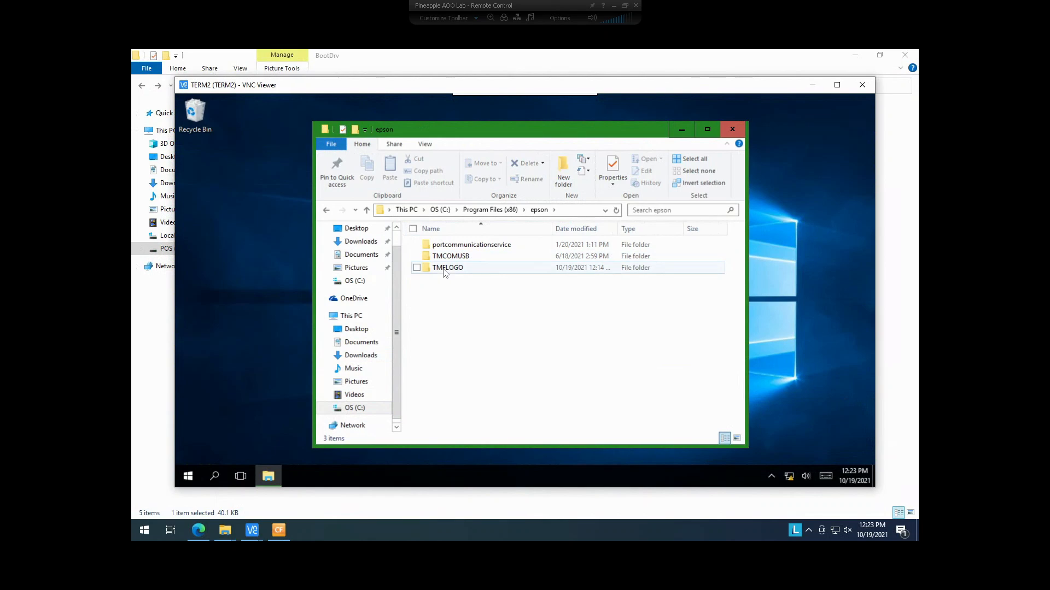
{"action": "double_click", "coordinate": [446, 268]}
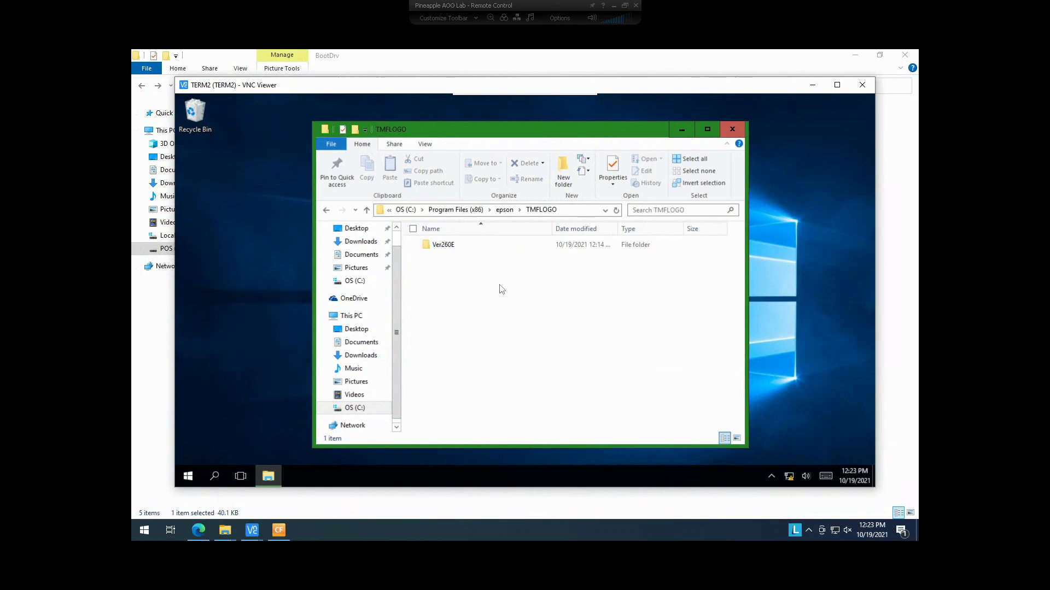
{"action": "double_click", "coordinate": [443, 246]}
{"action": "scroll", "coordinate": [502, 363], "scroll_direction": "down", "scroll_amount": 10}
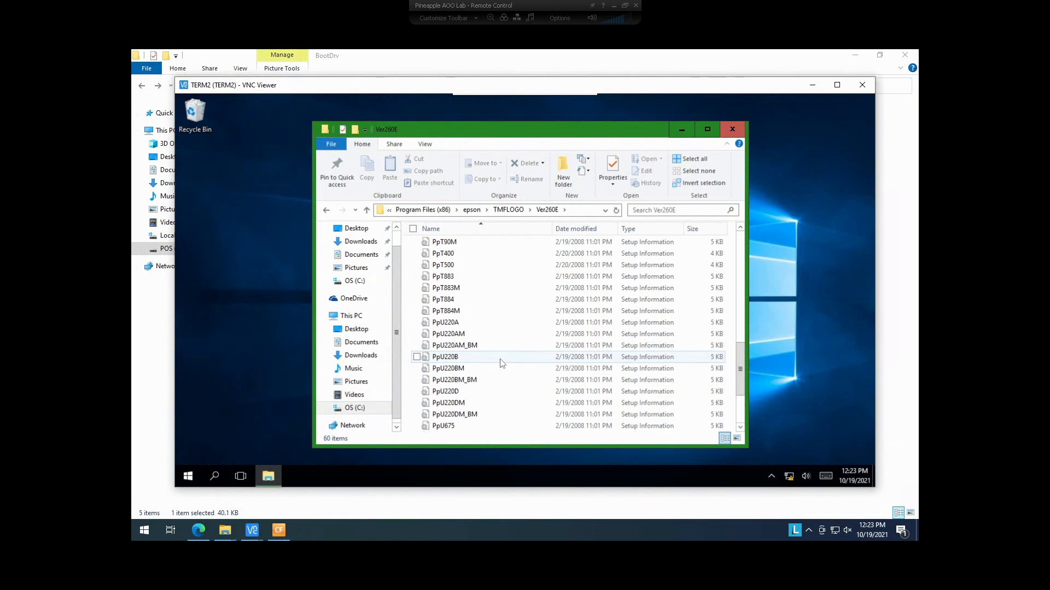
{"action": "scroll", "coordinate": [502, 363], "scroll_direction": "down", "scroll_amount": 3}
{"action": "left_click", "coordinate": [450, 415]}
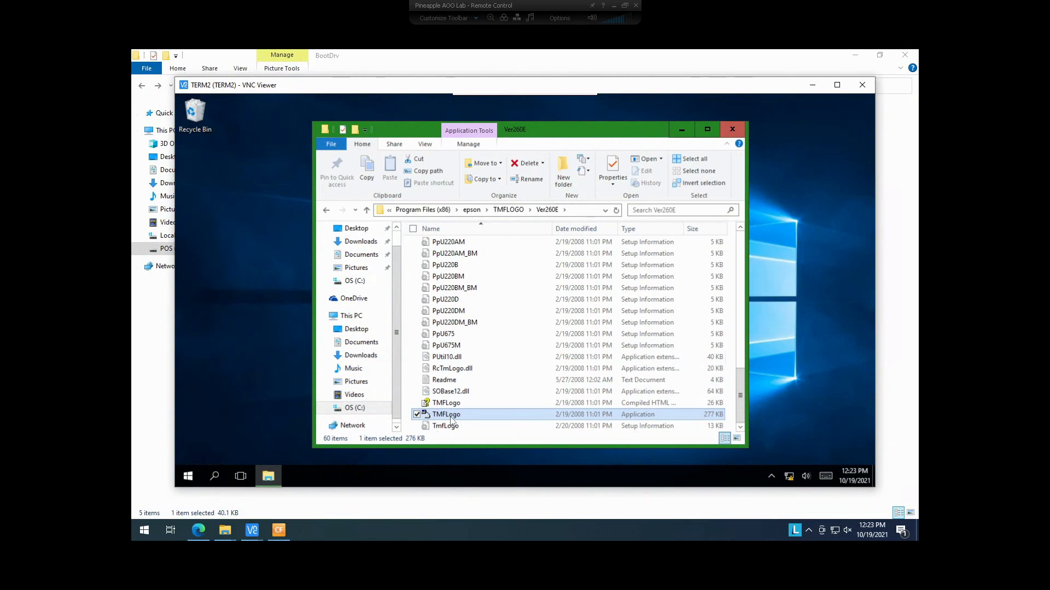
- Start TMFLogo and set the port to COM with device TM-T88IV
{"action": "double_click", "coordinate": [449, 415]}
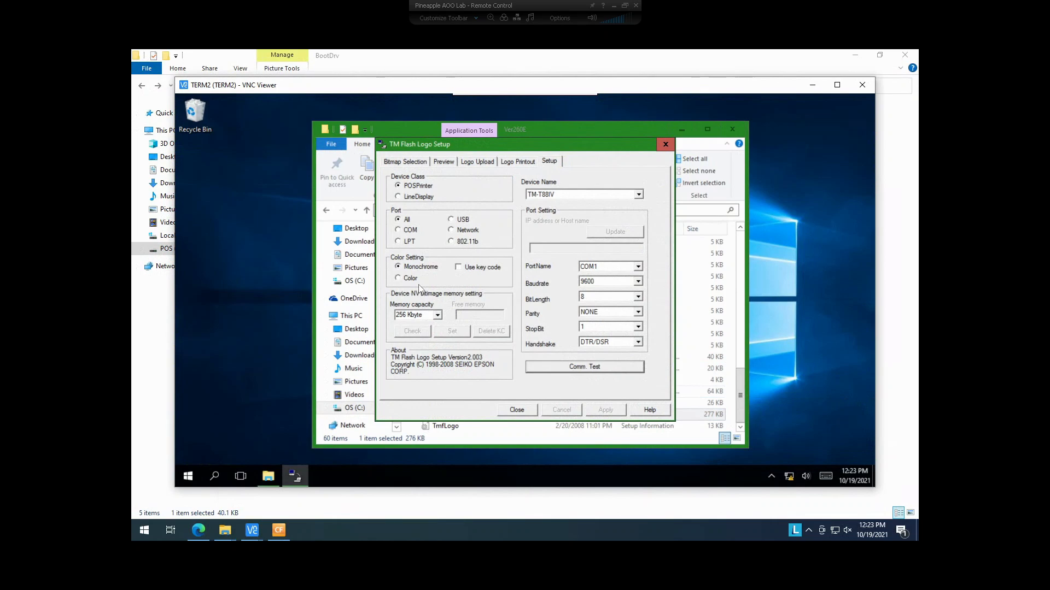
{"action": "left_click", "coordinate": [410, 232]}
{"action": "left_click", "coordinate": [638, 195]}
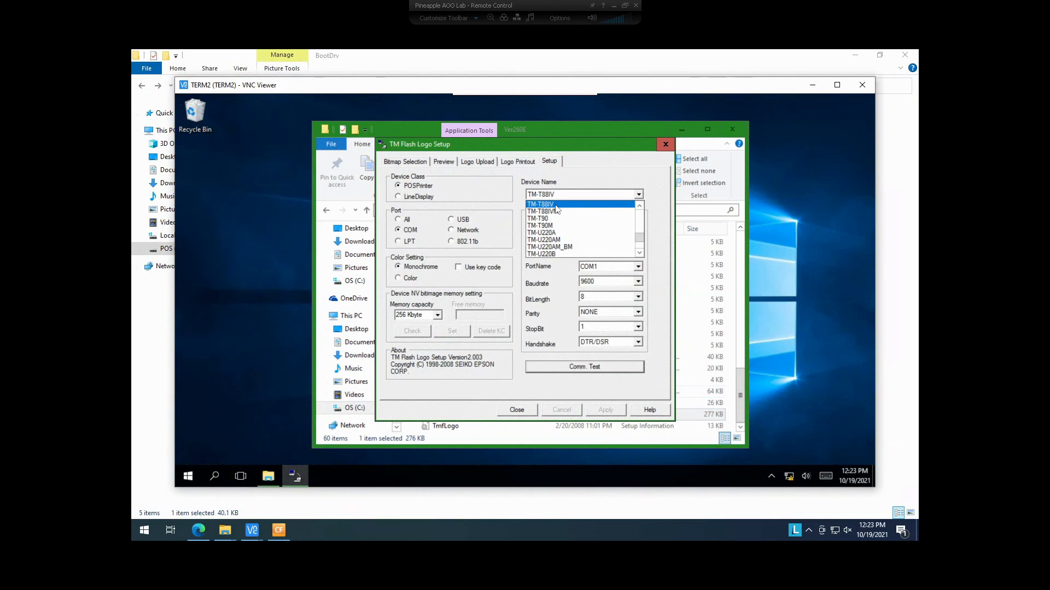
{"action": "left_click", "coordinate": [639, 206]}
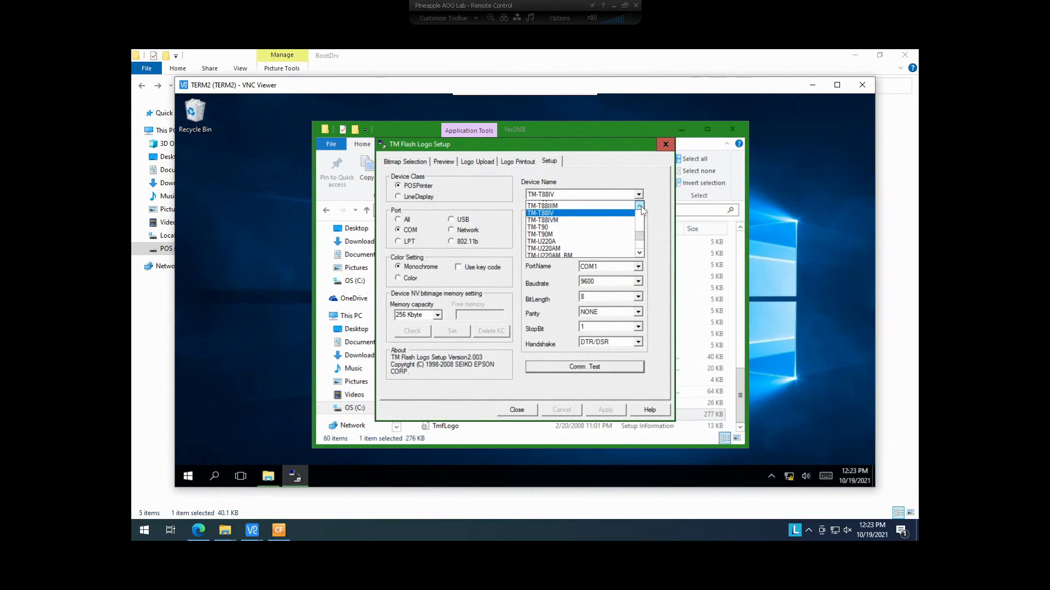
{"action": "left_click", "coordinate": [640, 206]}
{"action": "left_click", "coordinate": [639, 205]}
{"action": "left_click", "coordinate": [639, 206]}
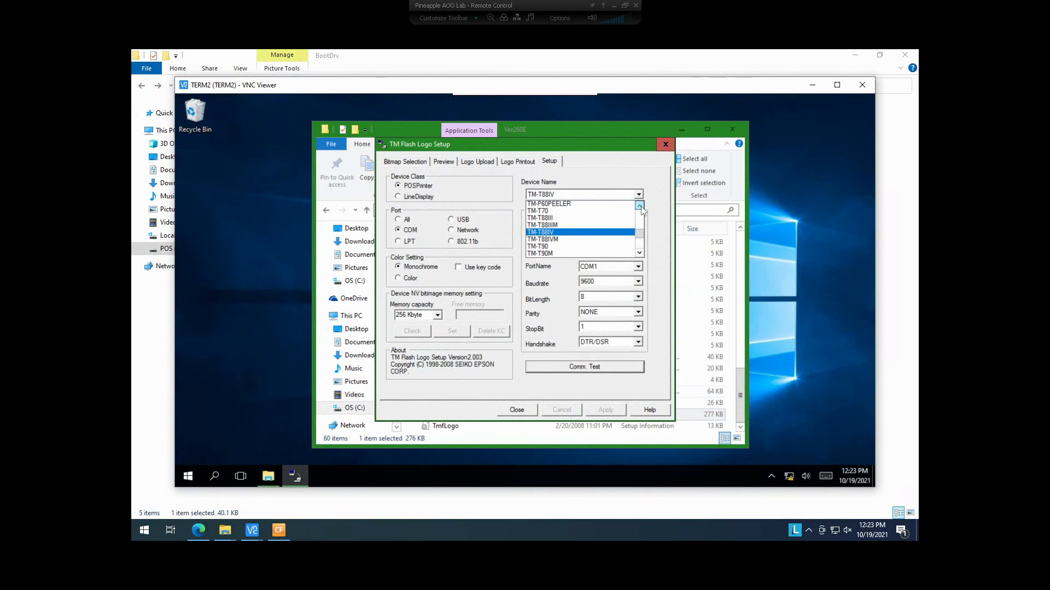
{"action": "left_click", "coordinate": [565, 237]}
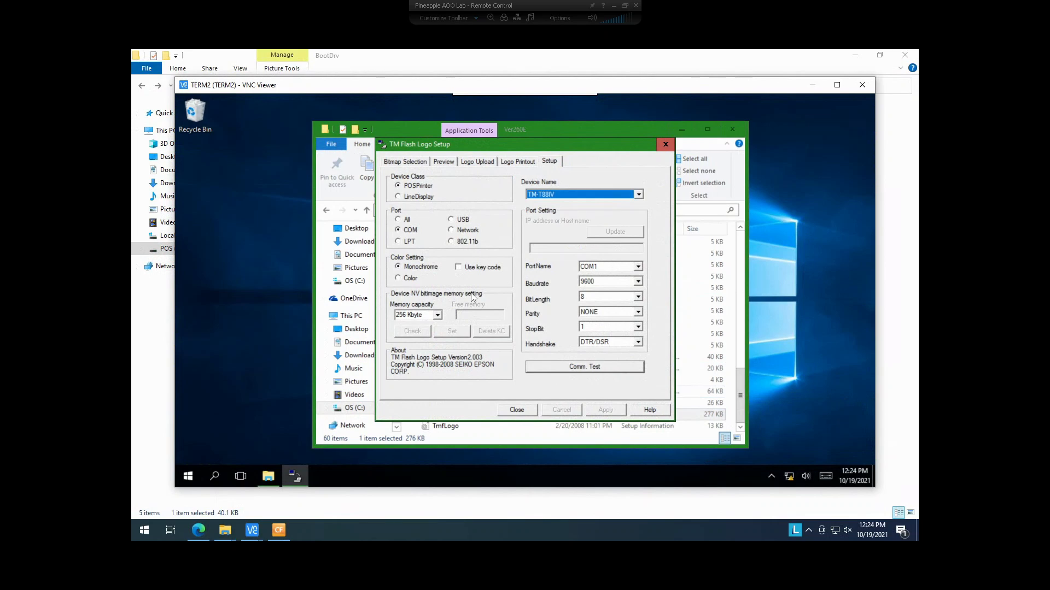
- Set parity to EVEN and run a successful communication test with the printer
{"action": "left_click", "coordinate": [637, 311]}
{"action": "left_click", "coordinate": [606, 329]}
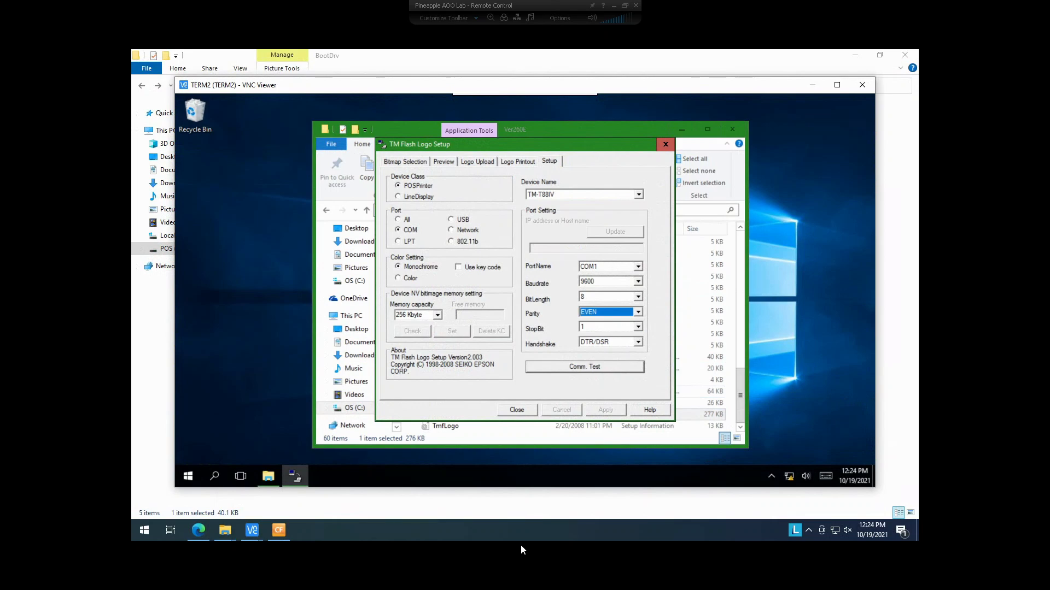
{"action": "left_click", "coordinate": [581, 372]}
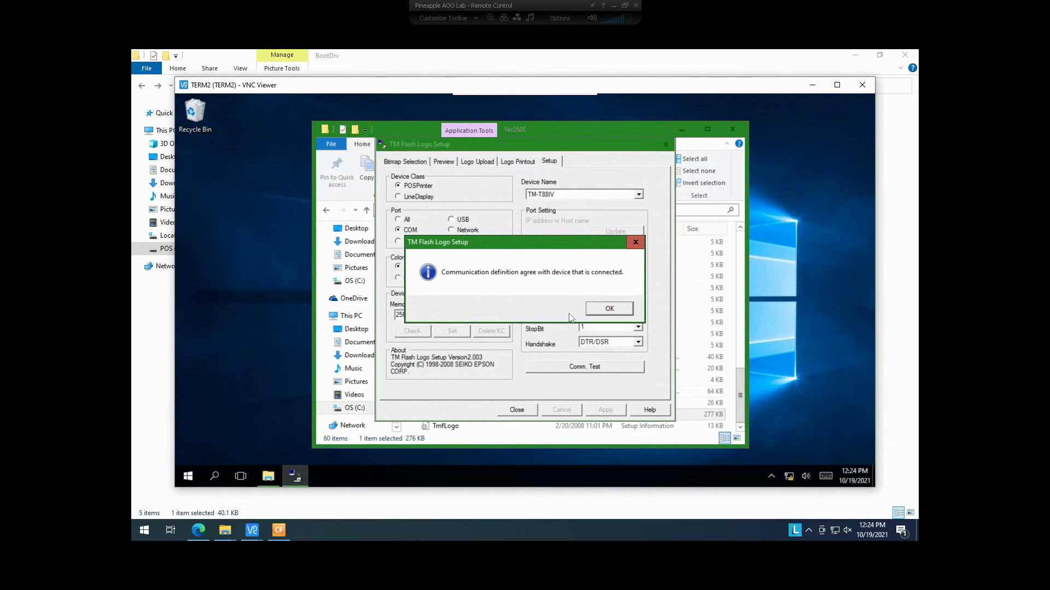
{"action": "left_click", "coordinate": [610, 309]}
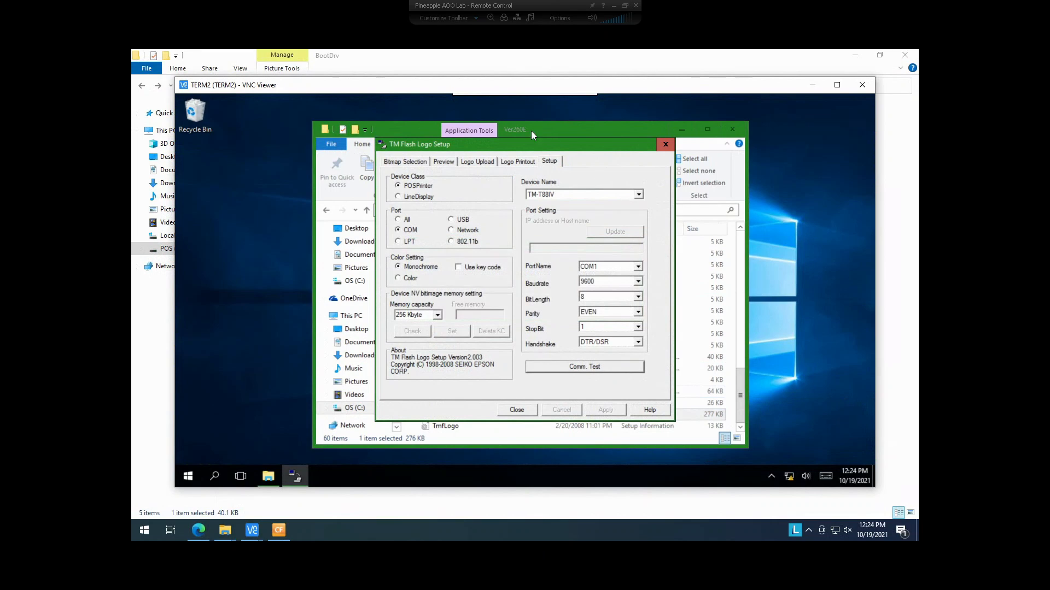
- Clear the old antojoprinterlogo bitmap and add PBBMP.bmp from BootDrv to the logo list
{"action": "left_click", "coordinate": [418, 164]}
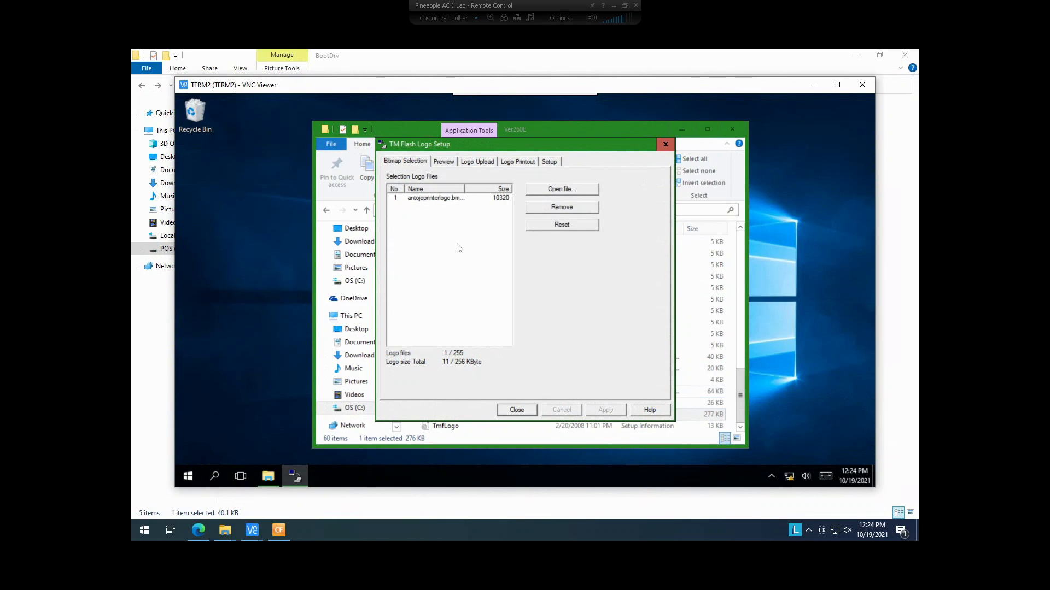
{"action": "left_click", "coordinate": [458, 200]}
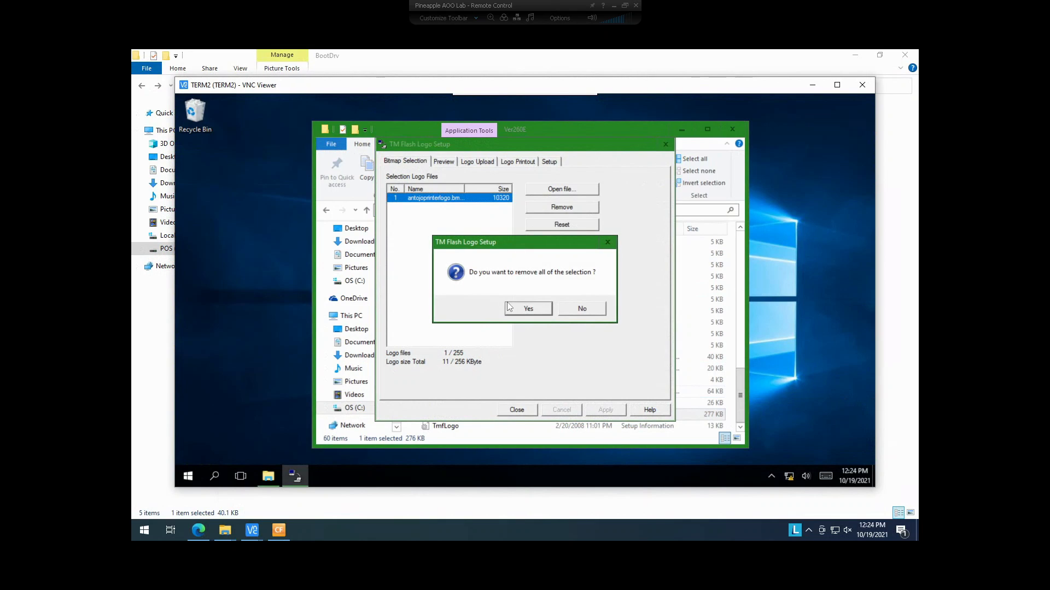
{"action": "left_click", "coordinate": [528, 309]}
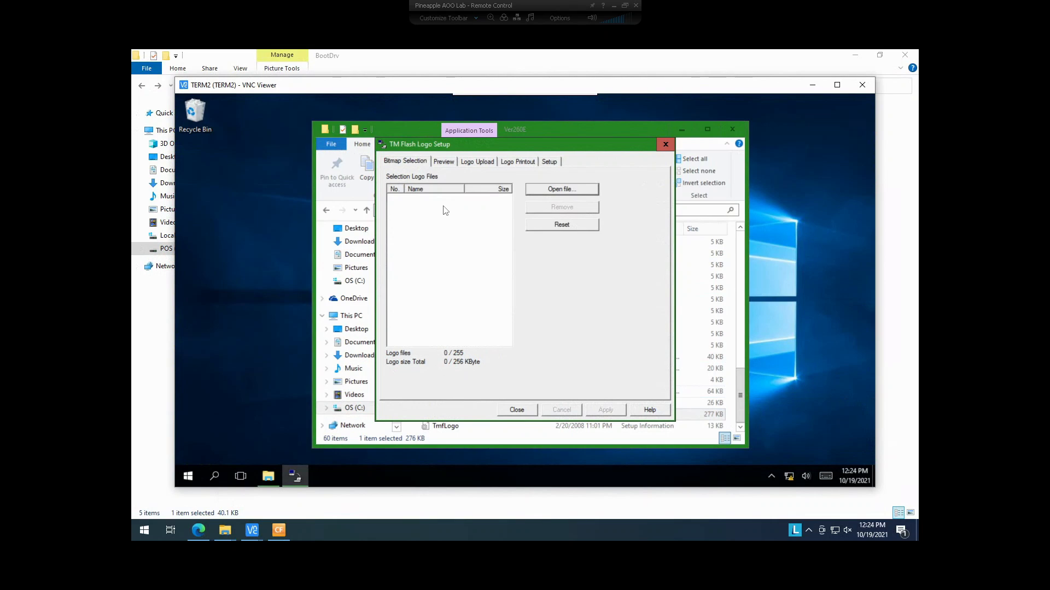
{"action": "left_click", "coordinate": [566, 189]}
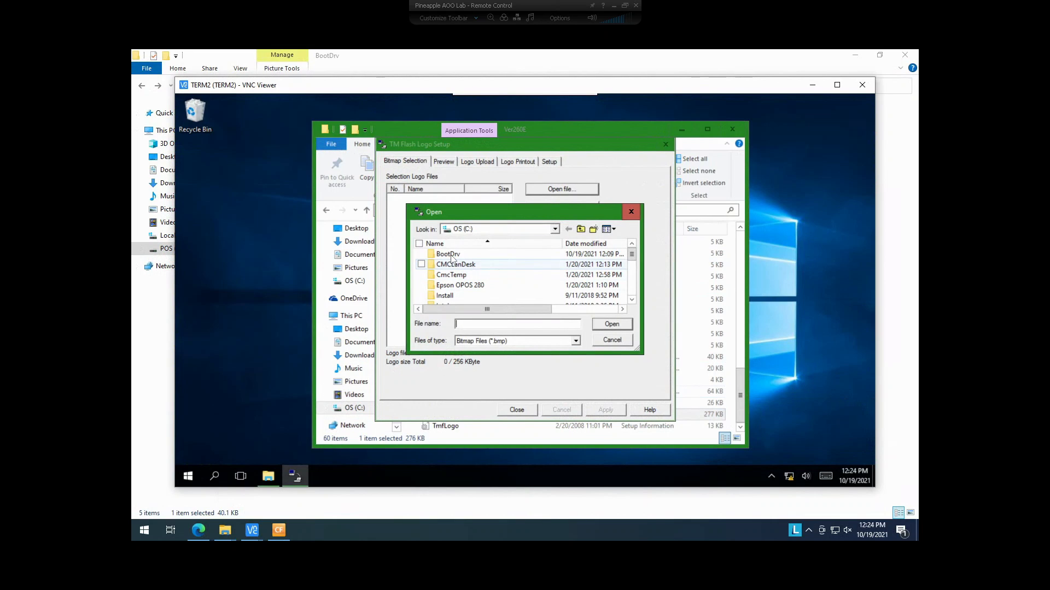
{"action": "double_click", "coordinate": [449, 254]}
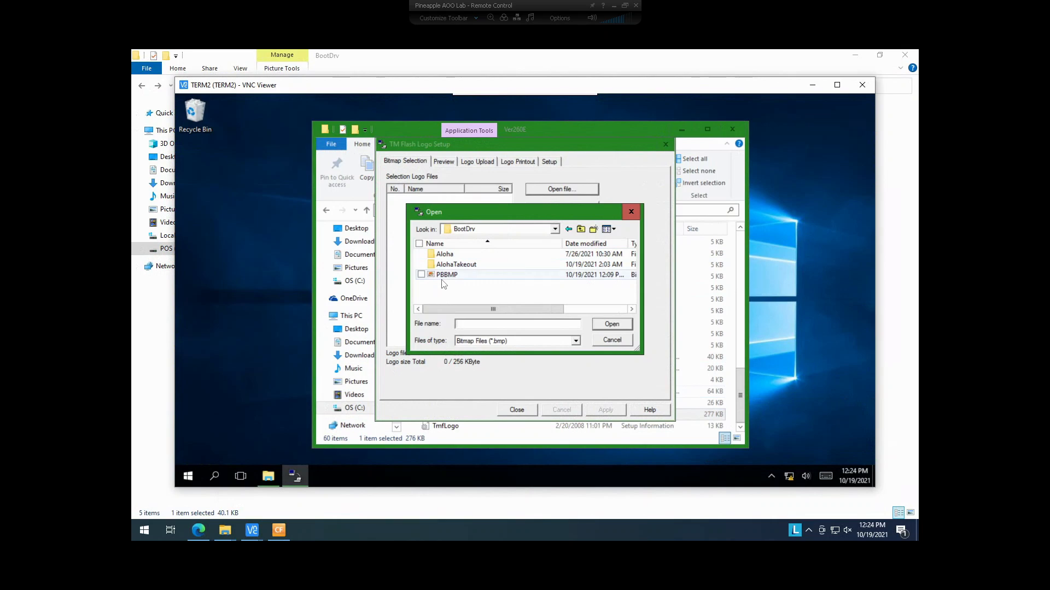
{"action": "left_click", "coordinate": [426, 275]}
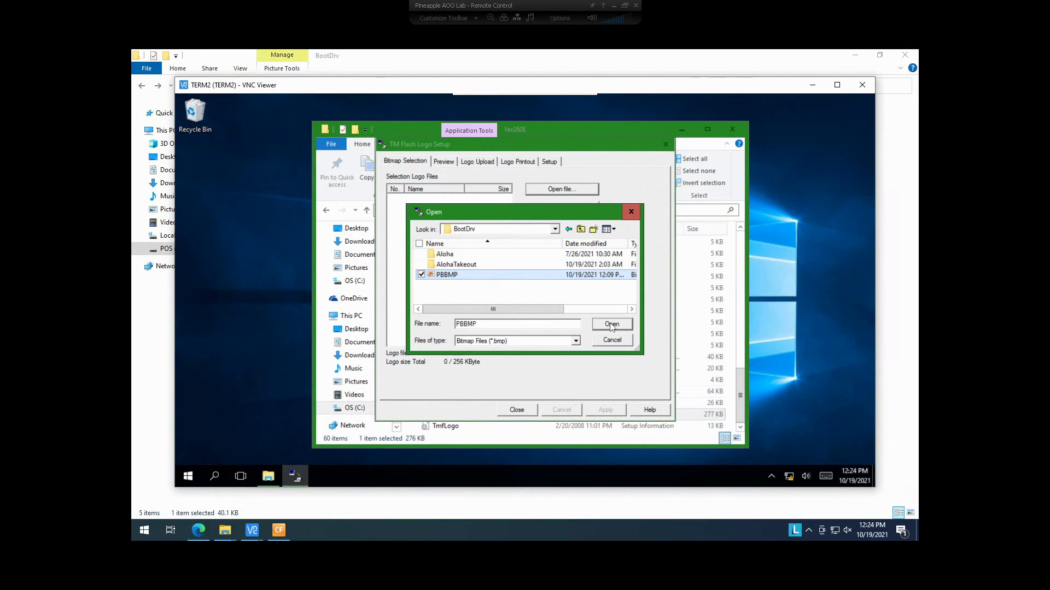
{"action": "left_click", "coordinate": [611, 325]}
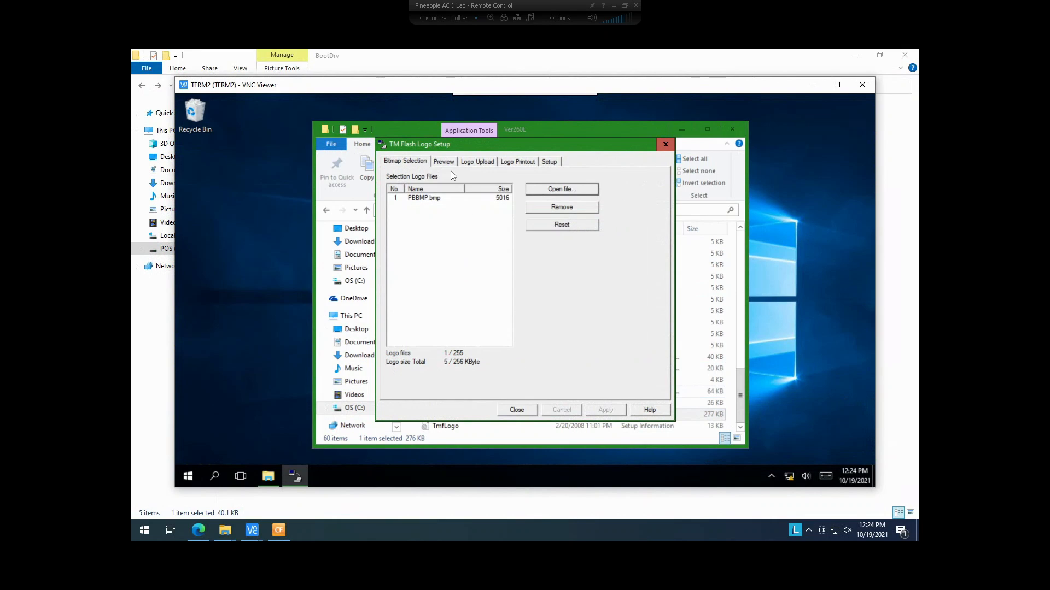
- Upload PBBMP.bmp to the TM-T88IV's NV memory and confirm the write
{"action": "left_click", "coordinate": [476, 162]}
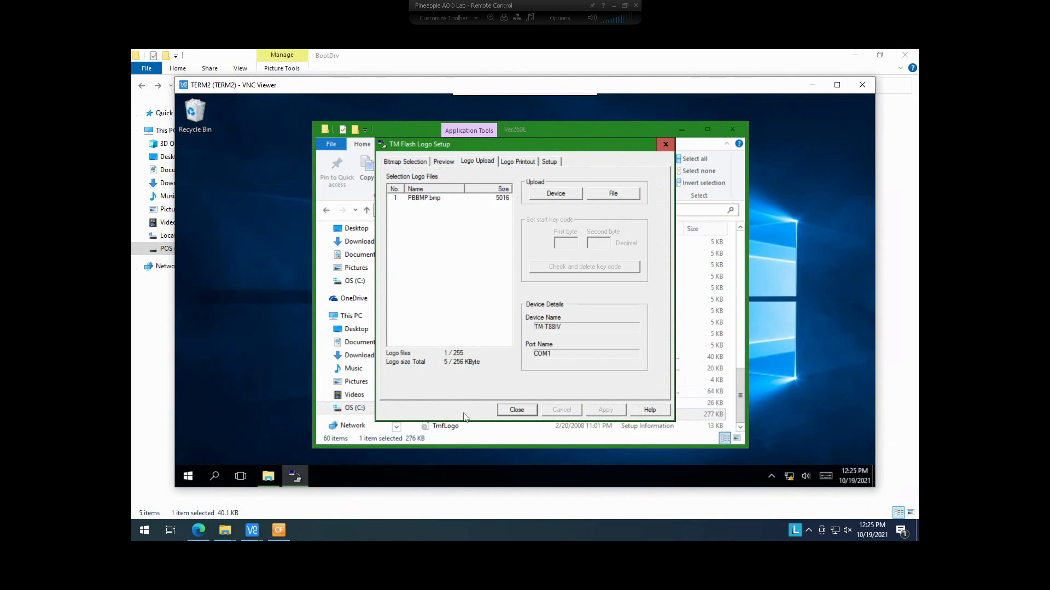
{"action": "left_click", "coordinate": [555, 194]}
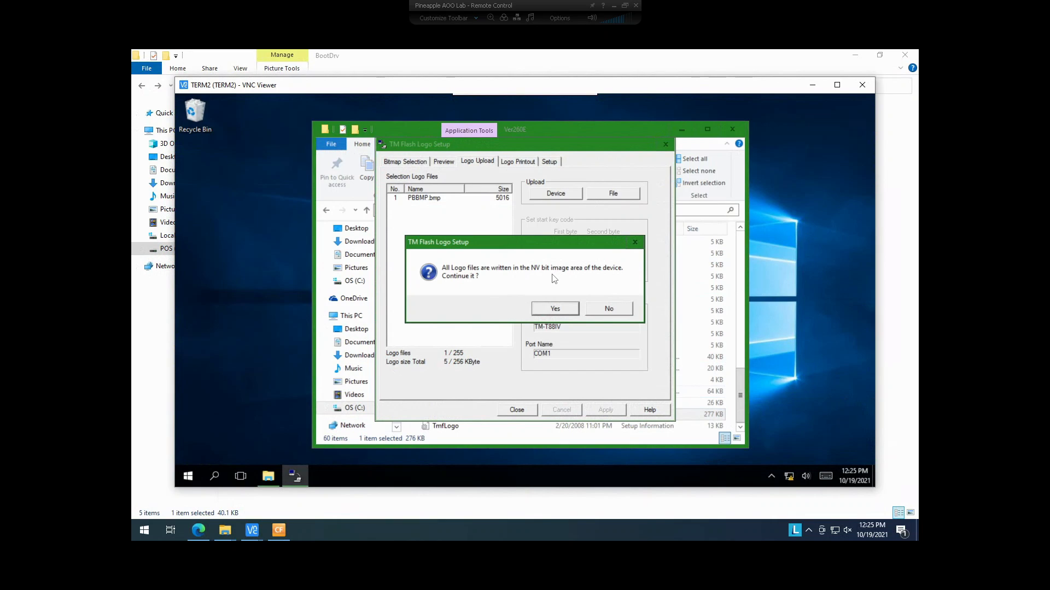
{"action": "left_click", "coordinate": [554, 309]}
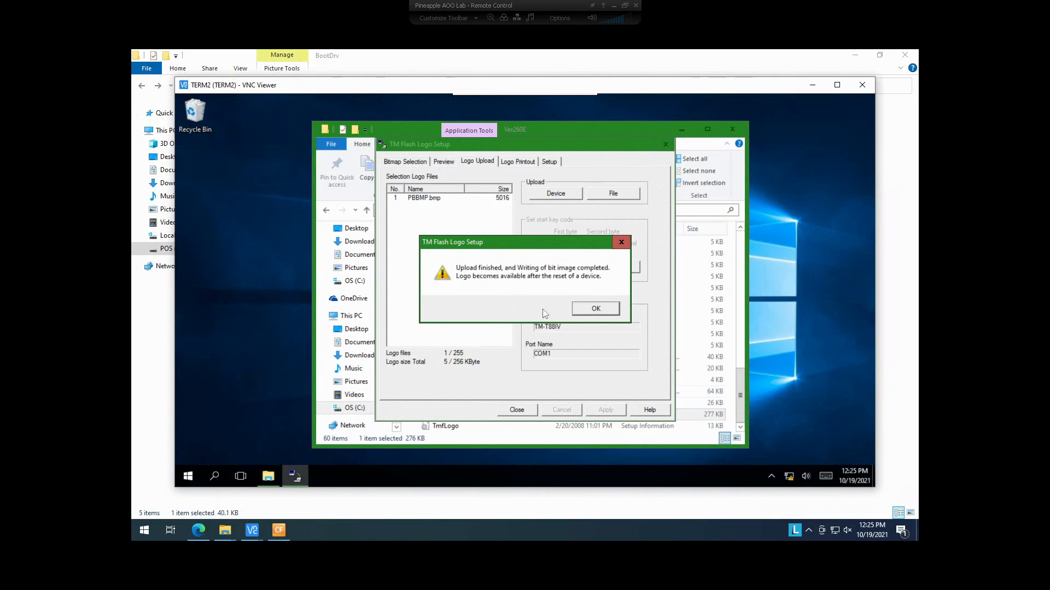
- Acknowledge the Upload finished message and review the Logo Printout tab
{"action": "left_click", "coordinate": [586, 311]}
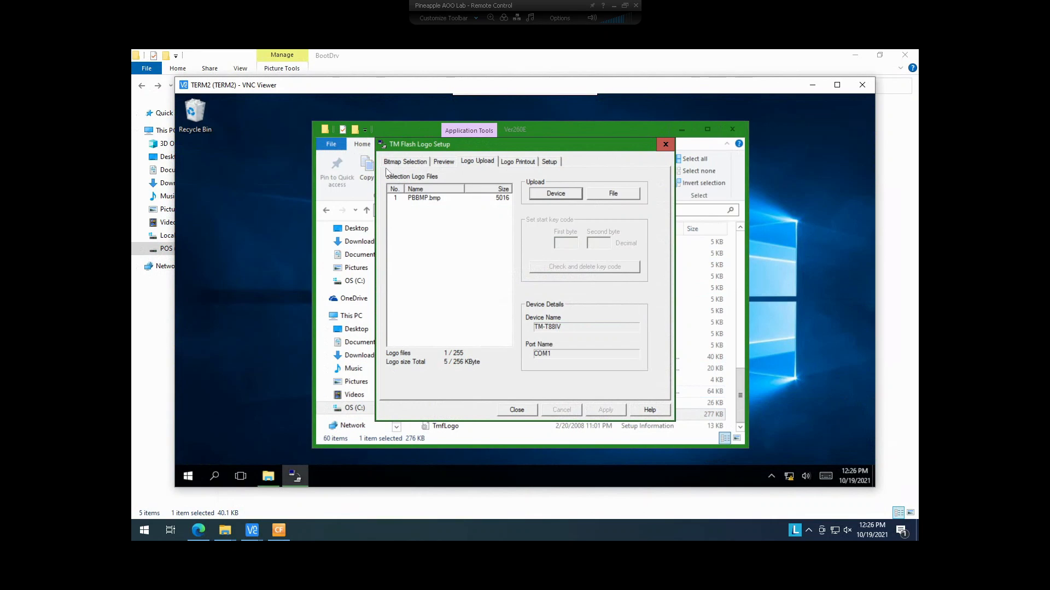
{"action": "left_click", "coordinate": [519, 162]}
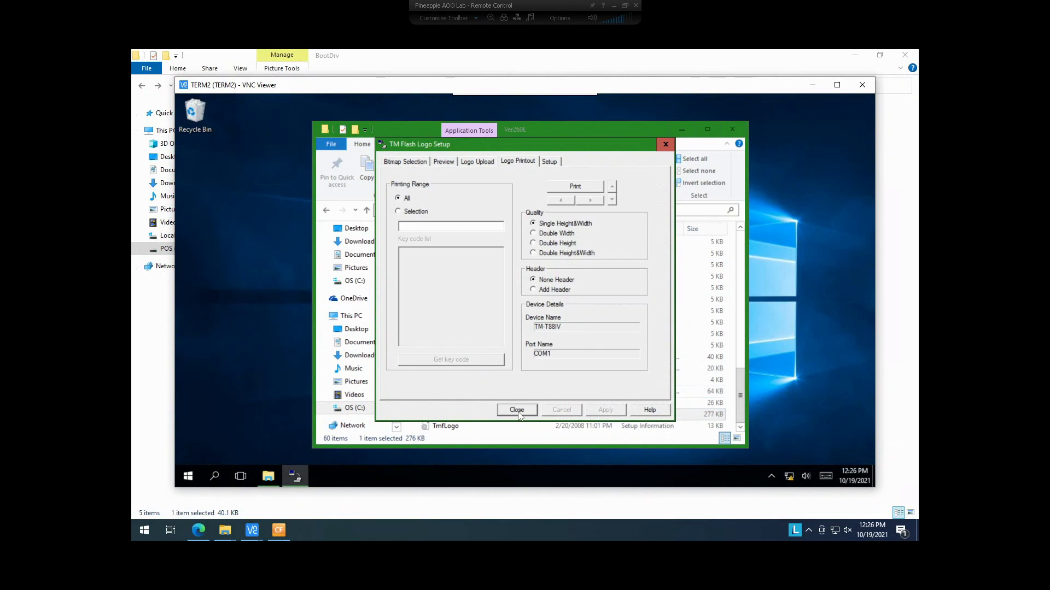
- Close the Ver260E window and unlock Aloha Manager with username and password, retrying after a failed login
{"action": "left_click", "coordinate": [730, 131]}
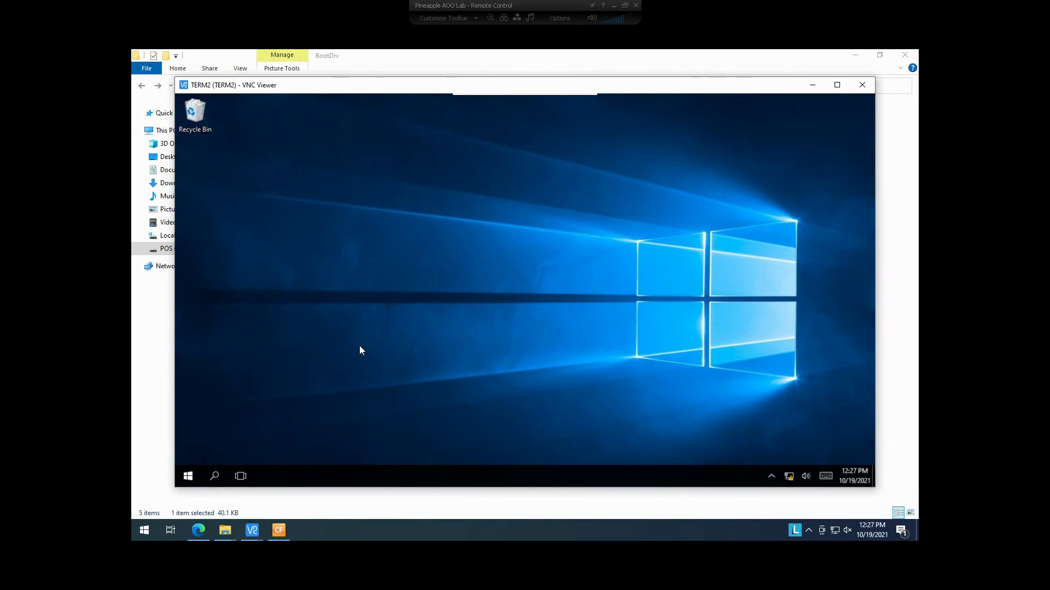
{"action": "left_click", "coordinate": [275, 536]}
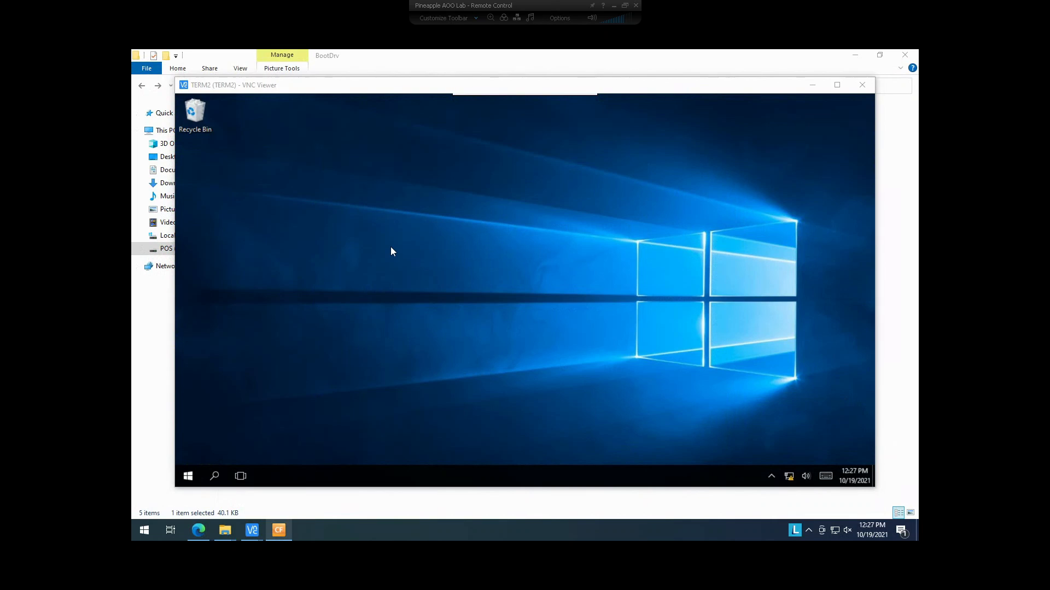
{"action": "type", "text": "1"}
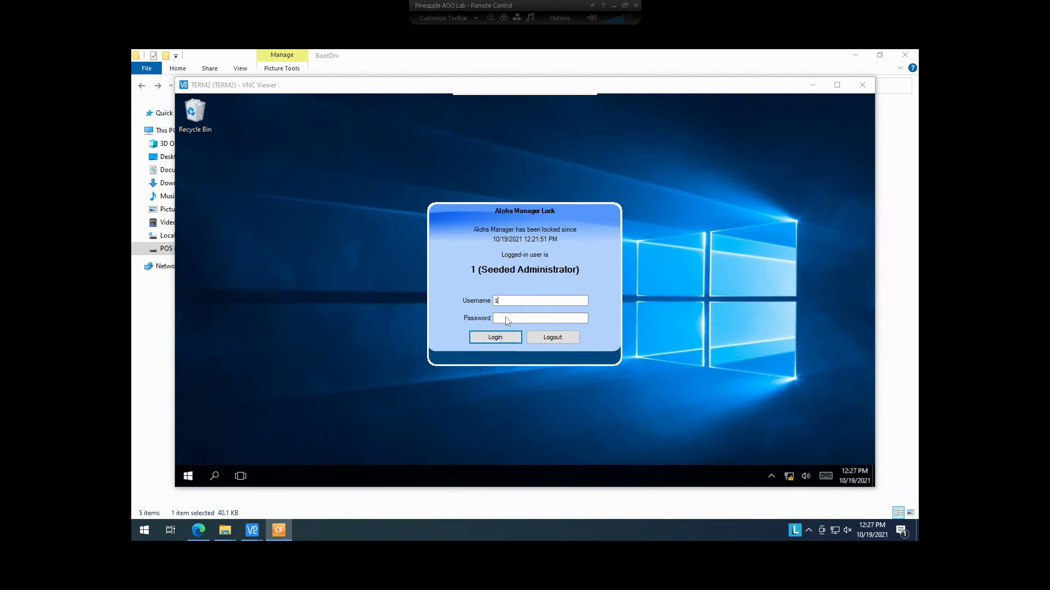
{"action": "key", "text": "Tab"}
{"action": "type", "text": "1**********"}
{"action": "key", "text": "Return"}
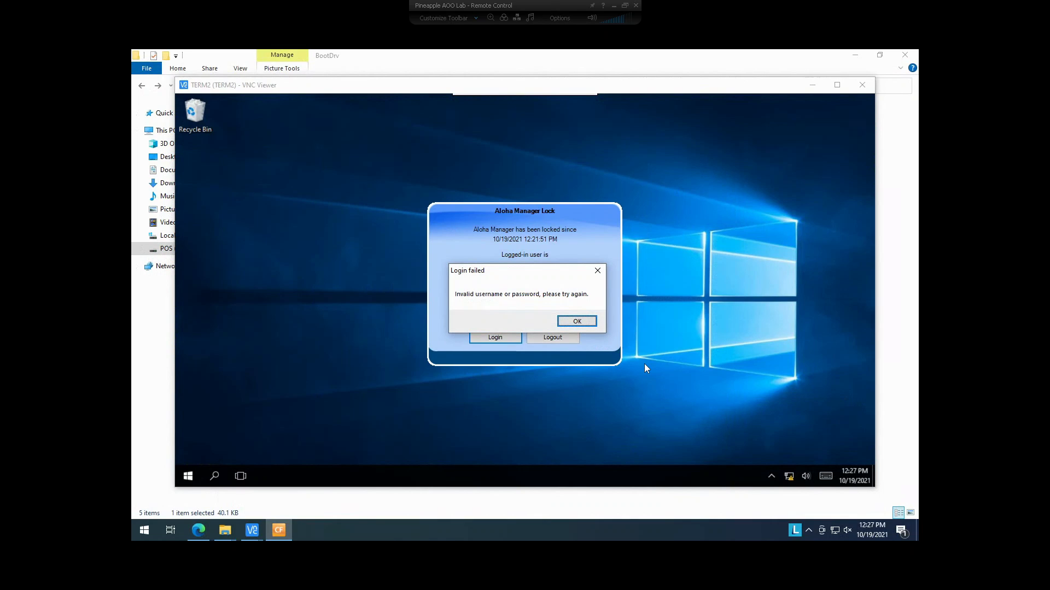
{"action": "key", "text": "Return"}
{"action": "type", "text": "1**********"}
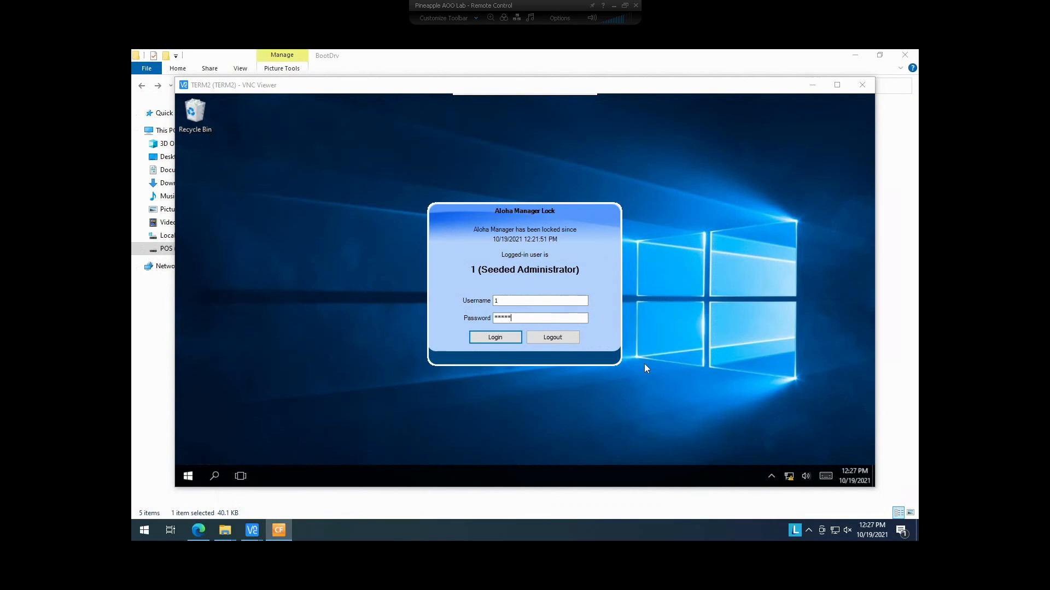
{"action": "key", "text": "Return"}
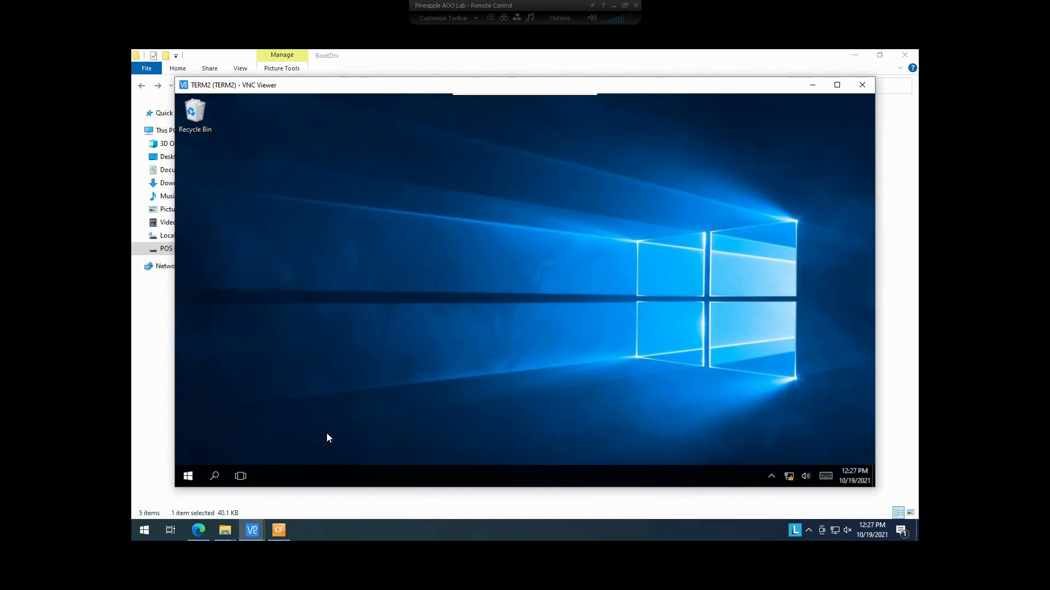
- In Maintenance > Hardware > Printers, check 4 RECEIPT2's Preloaded logo value, then minimize Aloha Manager
{"action": "left_click", "coordinate": [278, 531]}
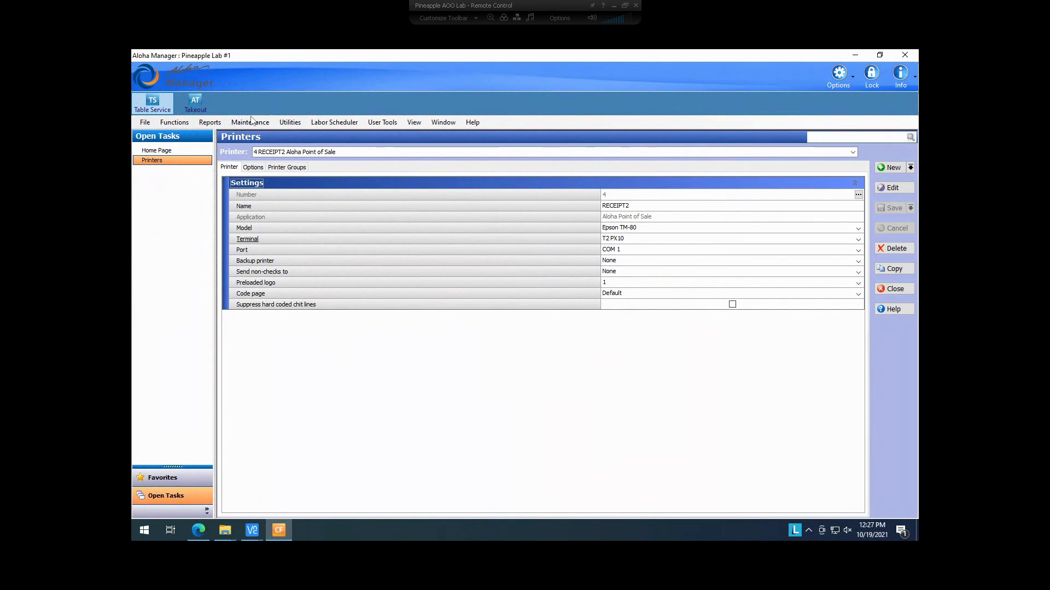
{"action": "left_click", "coordinate": [251, 123]}
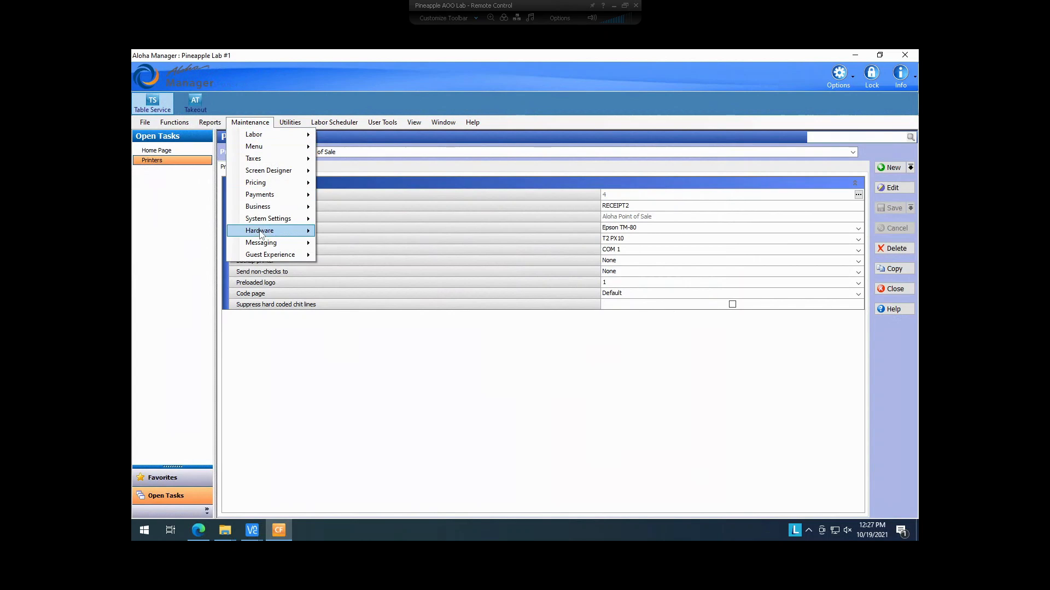
{"action": "mouse_move", "coordinate": [291, 231]}
{"action": "left_click", "coordinate": [345, 256]}
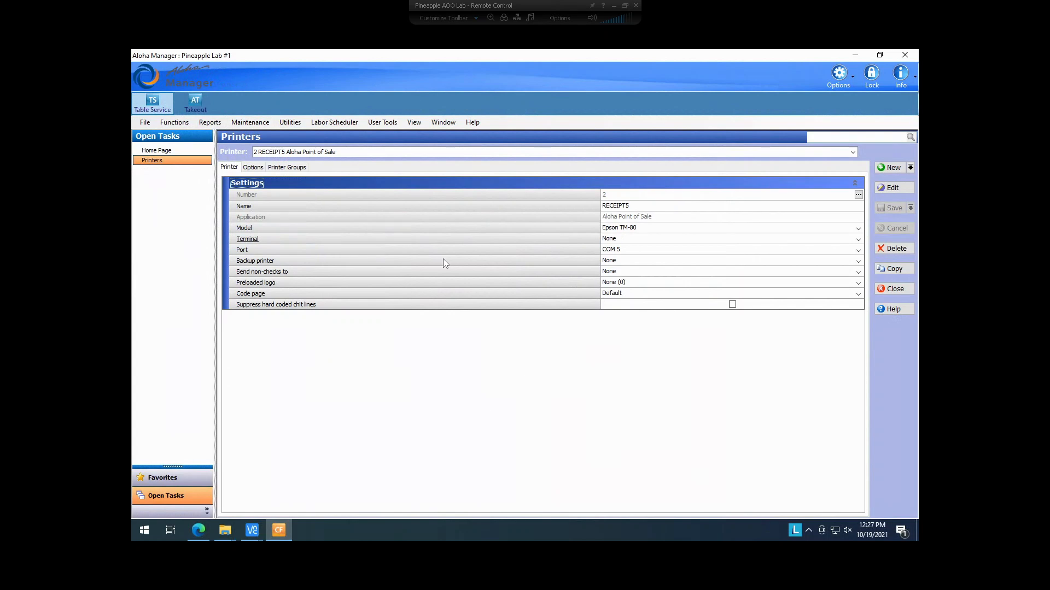
{"action": "left_click", "coordinate": [290, 154]}
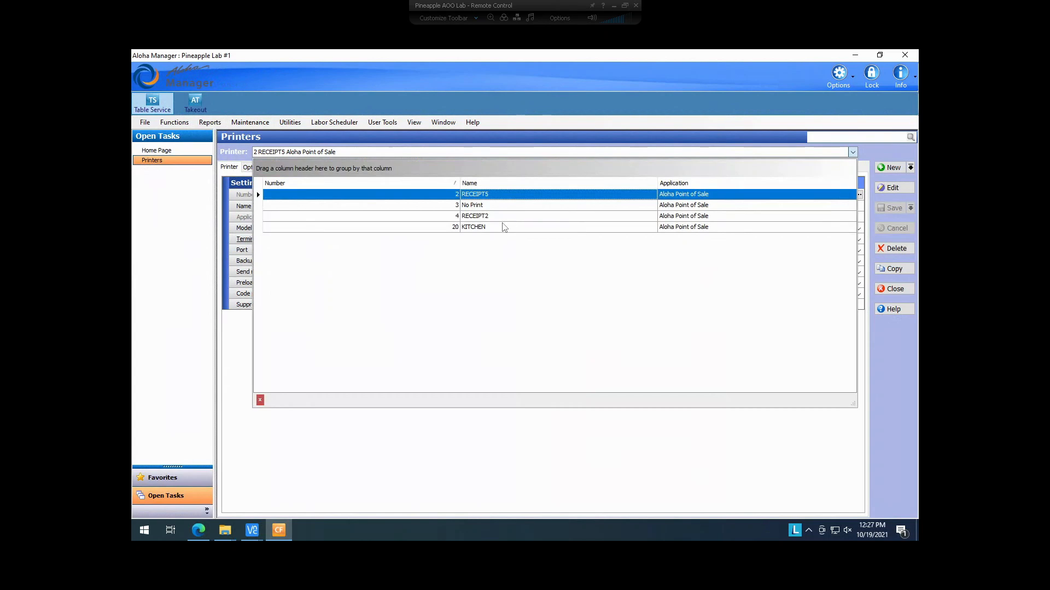
{"action": "left_click", "coordinate": [486, 216]}
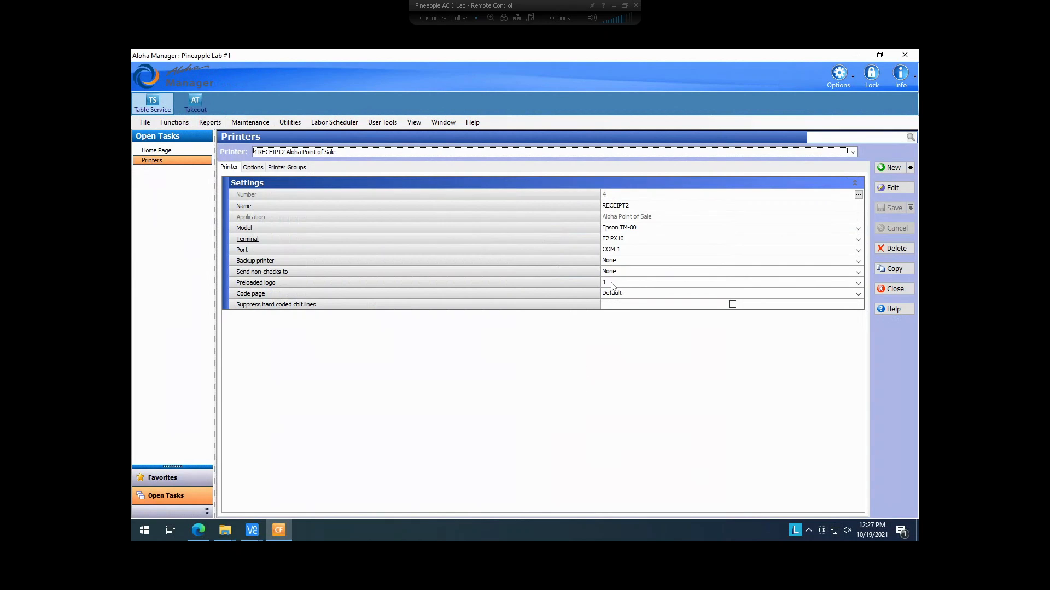
{"action": "left_click", "coordinate": [855, 55]}
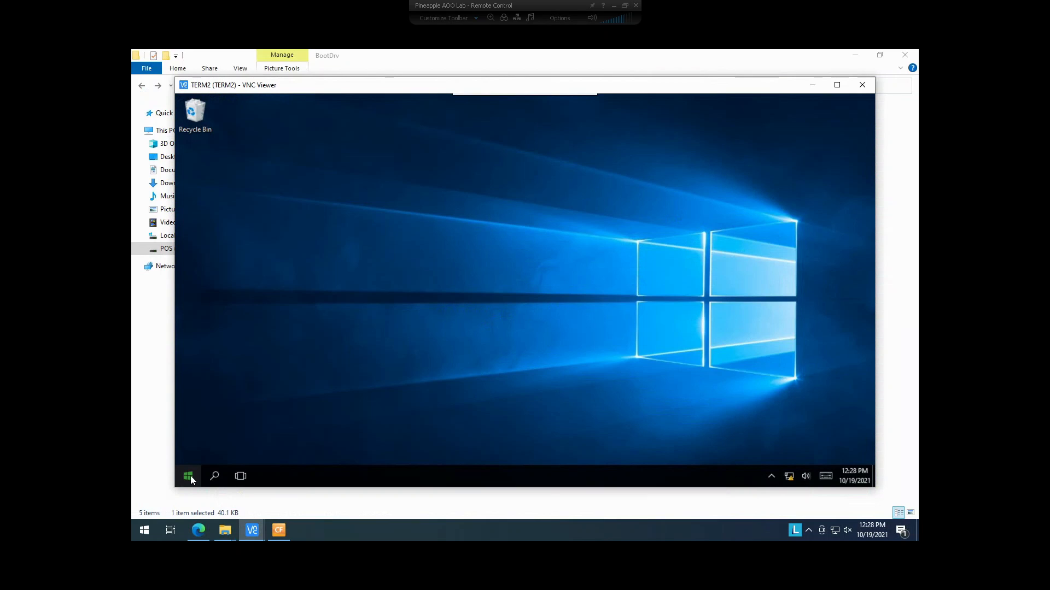
- Sign out of TERM2's Windows session from the Start menu account options
{"action": "left_click", "coordinate": [188, 476]}
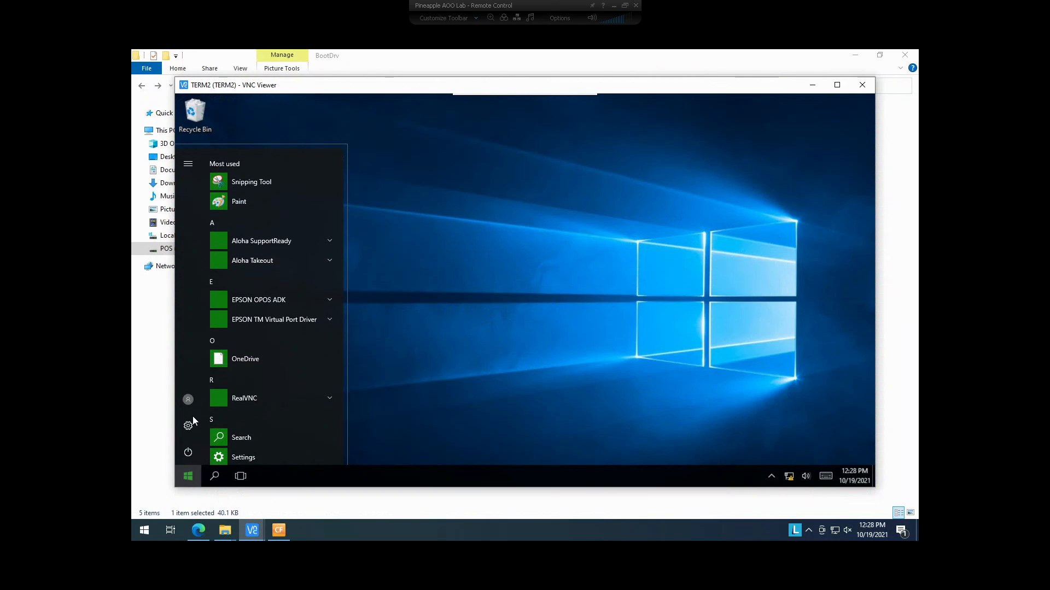
{"action": "left_click", "coordinate": [191, 401]}
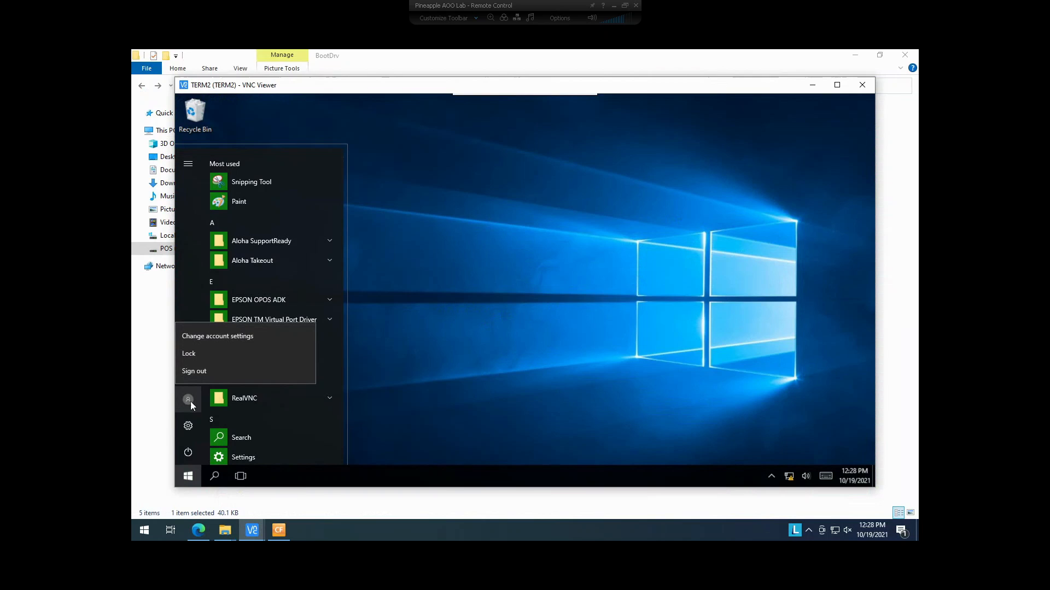
{"action": "left_click", "coordinate": [208, 372]}
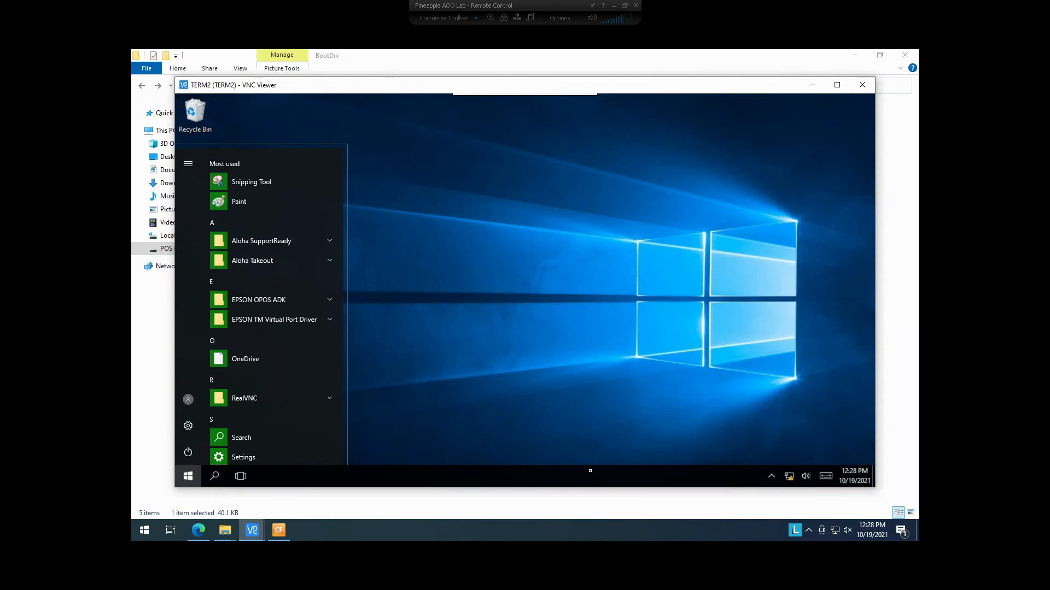